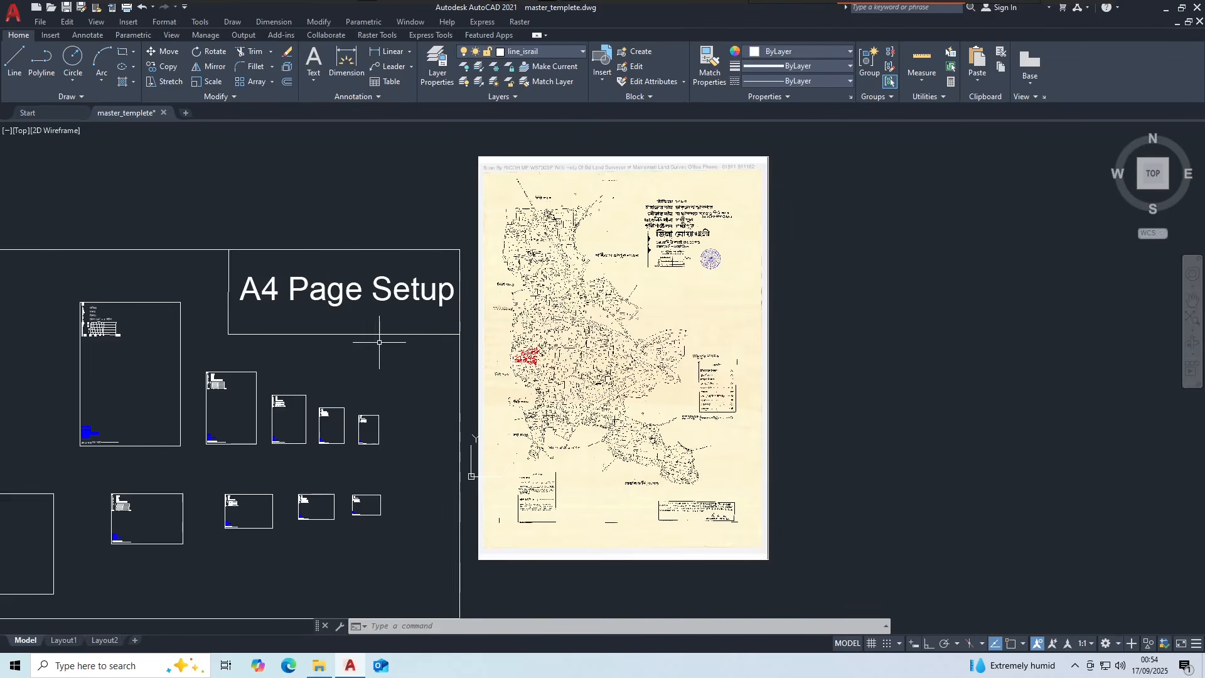
# - Set the drawing units' length precision to 0'-0.00" for the Engineering type
pyautogui.write('un')
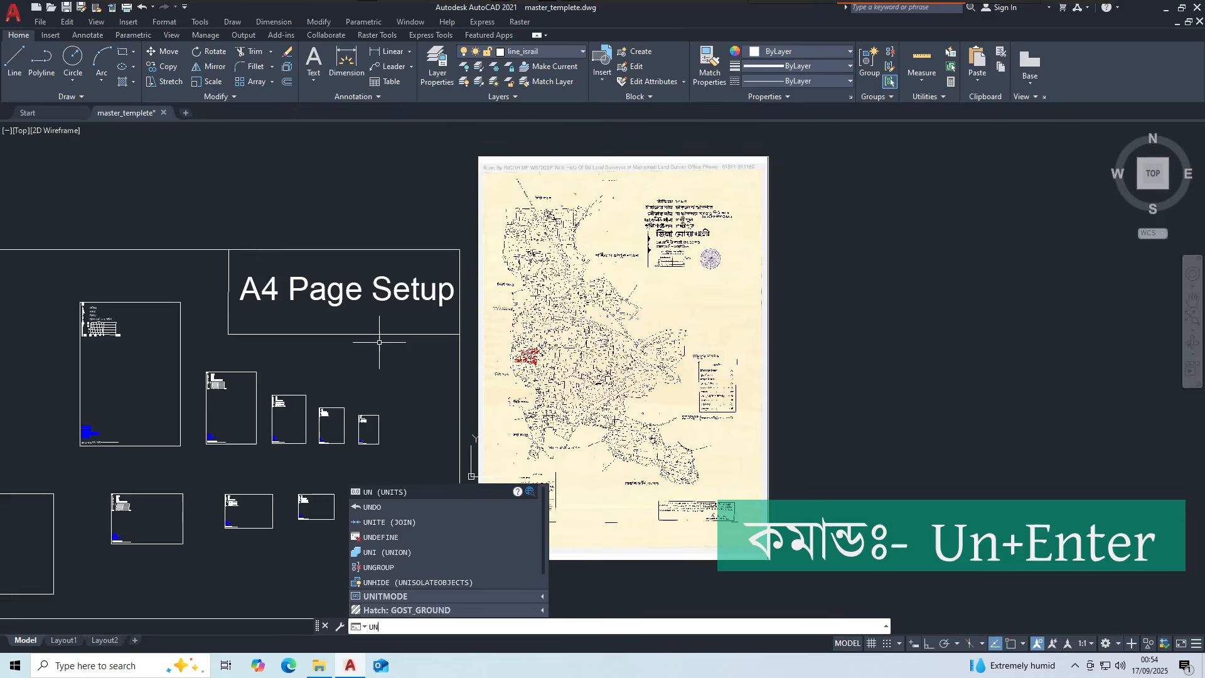
pyautogui.press('Return')
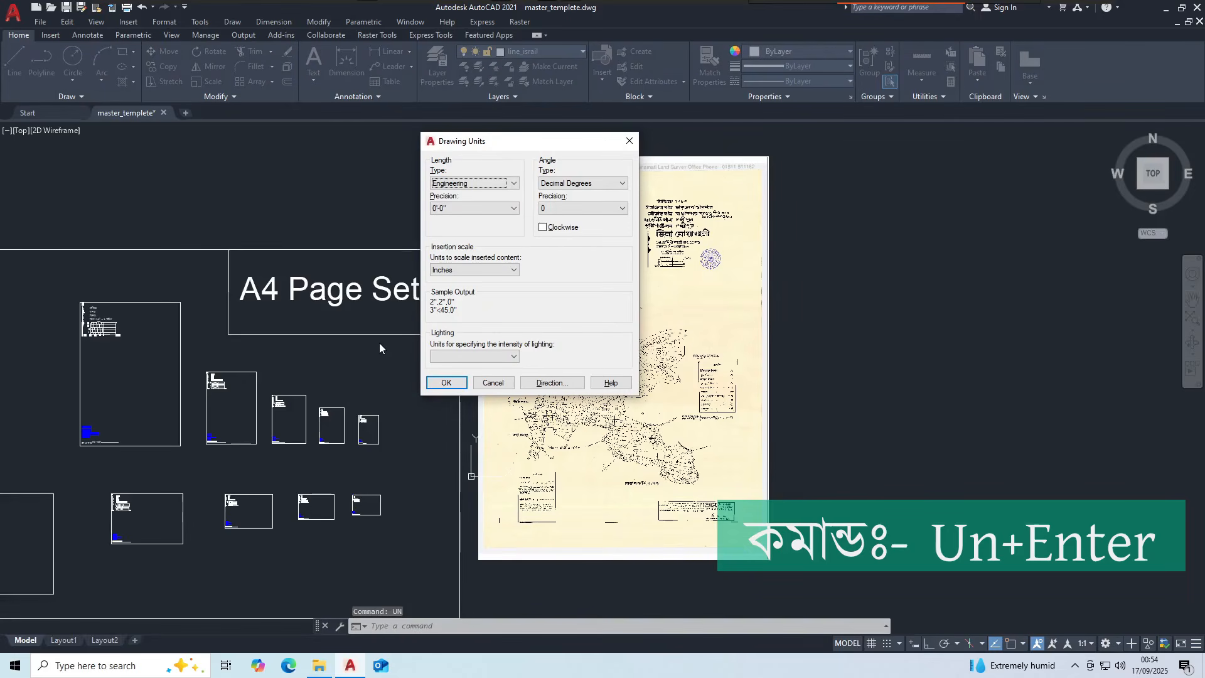
pyautogui.click(461, 210)
pyautogui.click(458, 236)
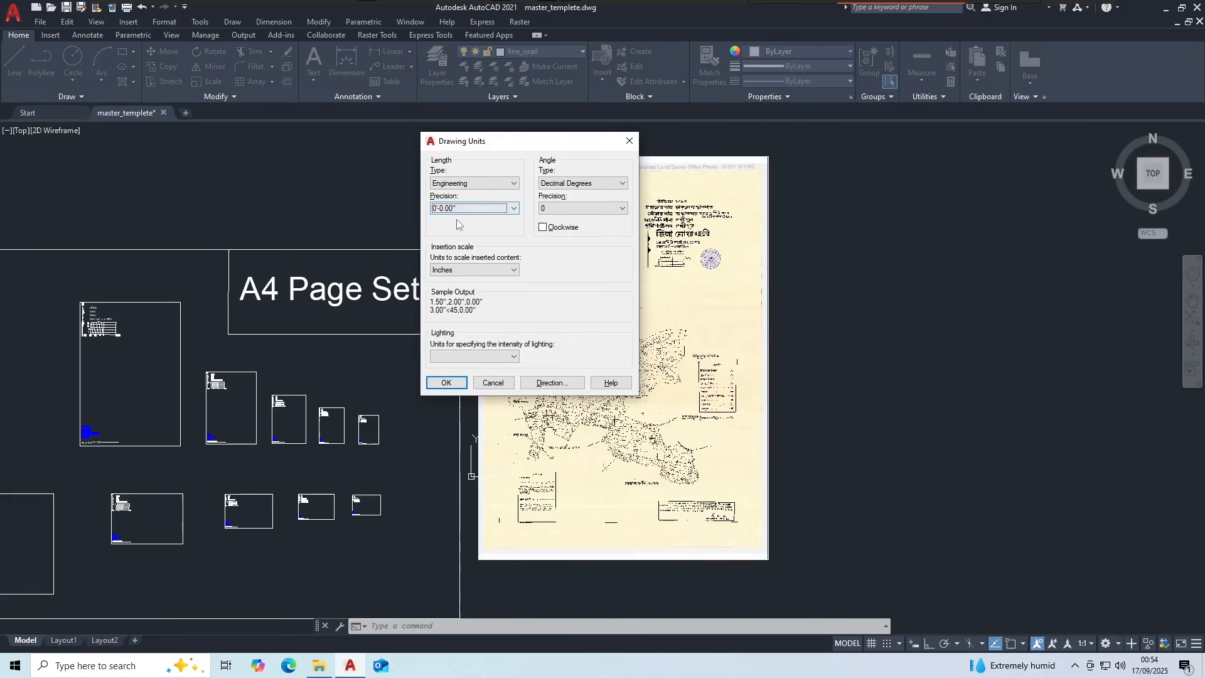
pyautogui.click(456, 209)
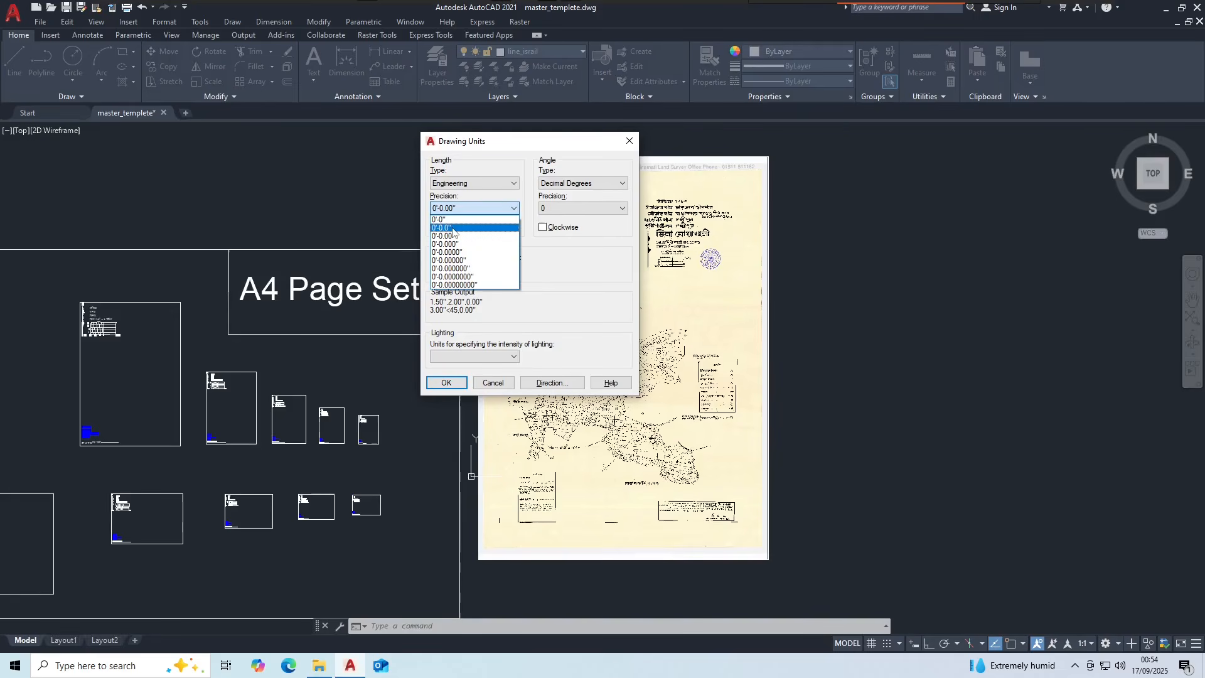
pyautogui.click(456, 236)
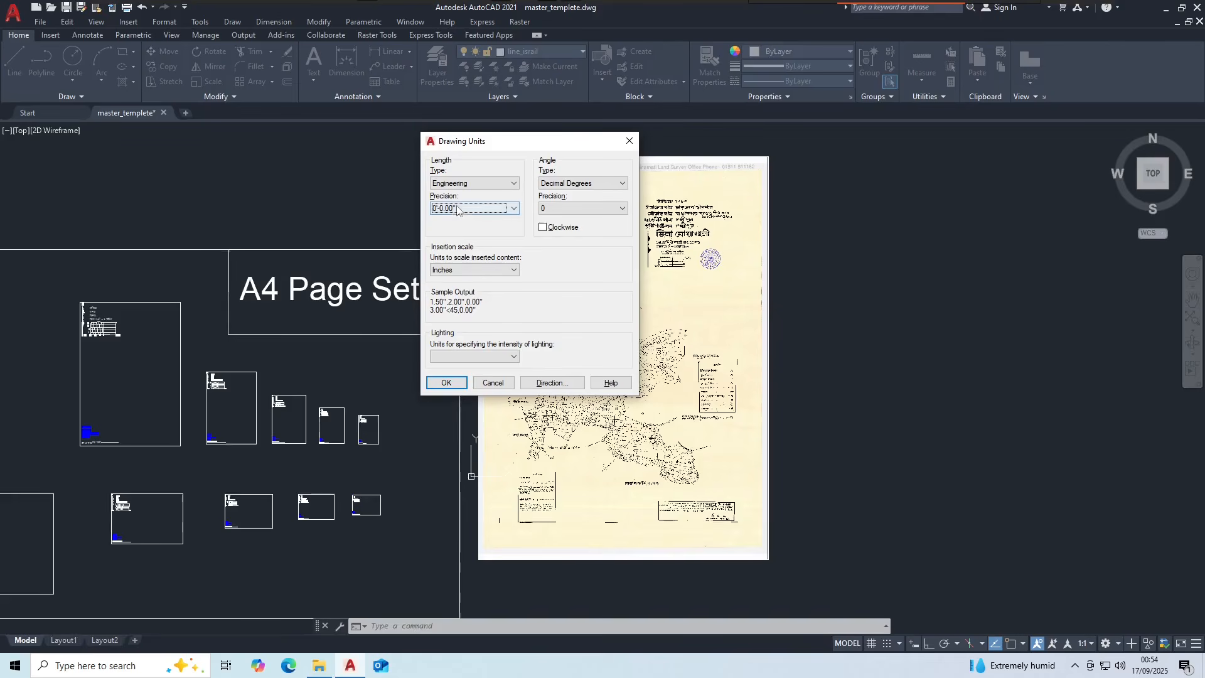
pyautogui.click(463, 385)
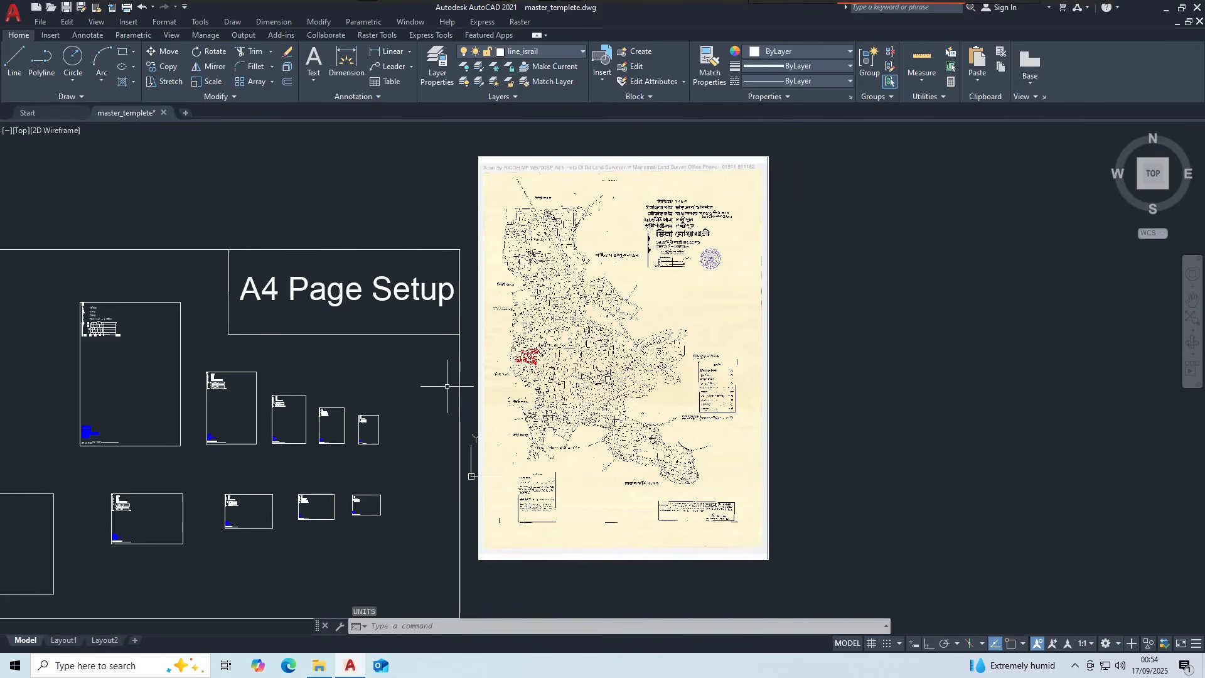
# - Copy the traced plot boundaries with their red dimensions from the scanned map into the landscape page frame with scale ৪৮” = ১ মাইল
pyautogui.scroll(10, 518, 358)
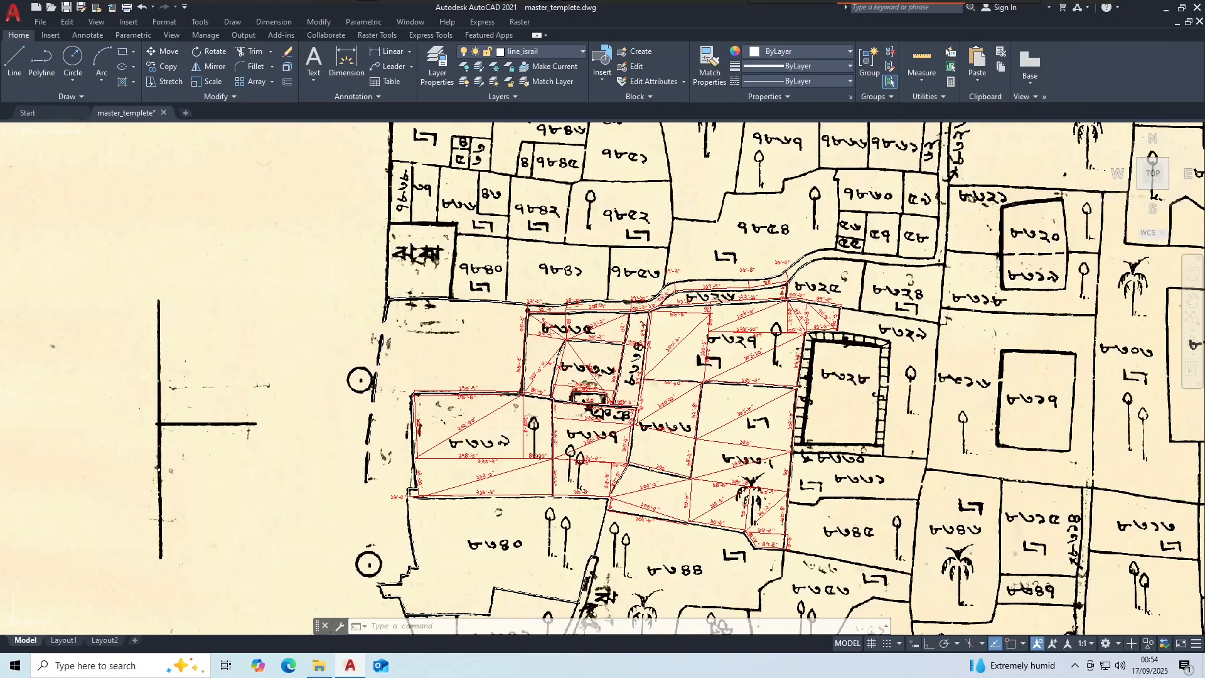
pyautogui.scroll(2, 497, 432)
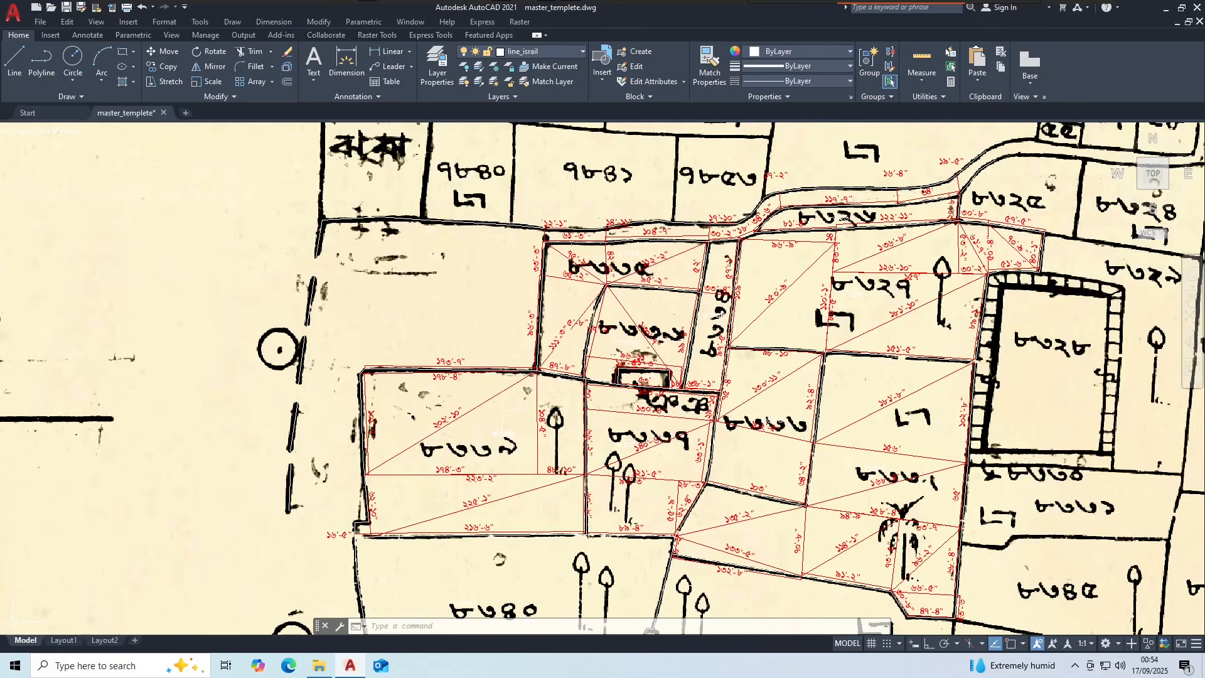
pyautogui.scroll(-6, 503, 433)
pyautogui.click(374, 244)
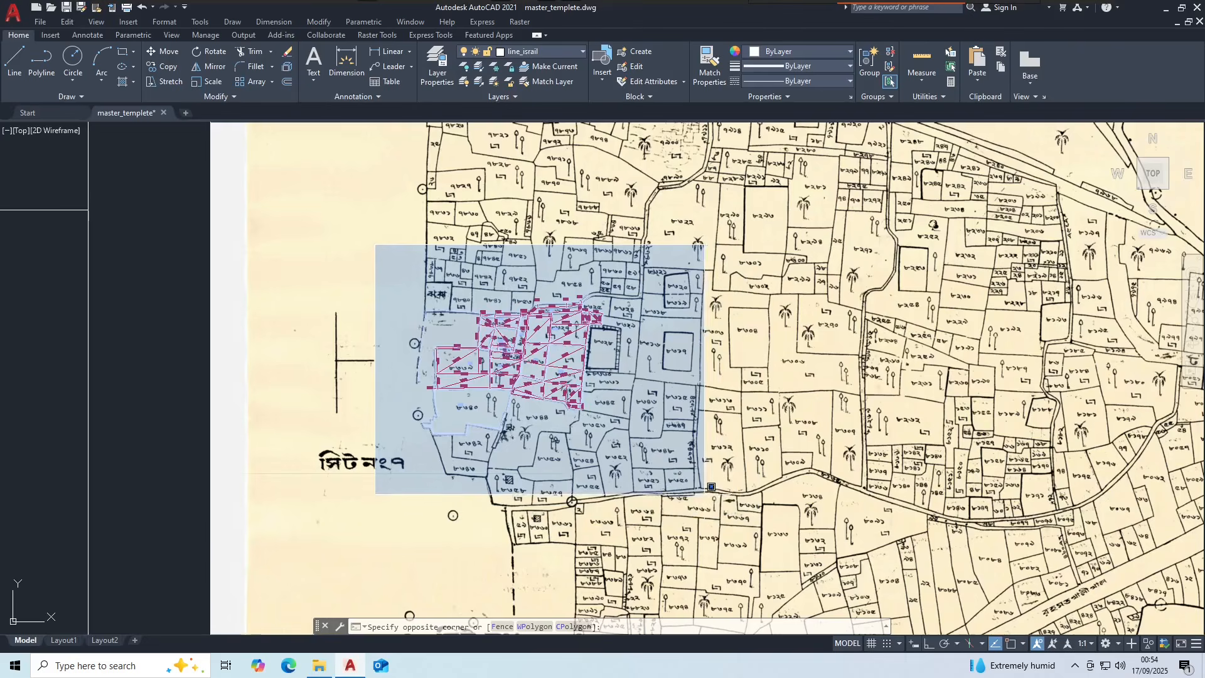
pyautogui.click(711, 487)
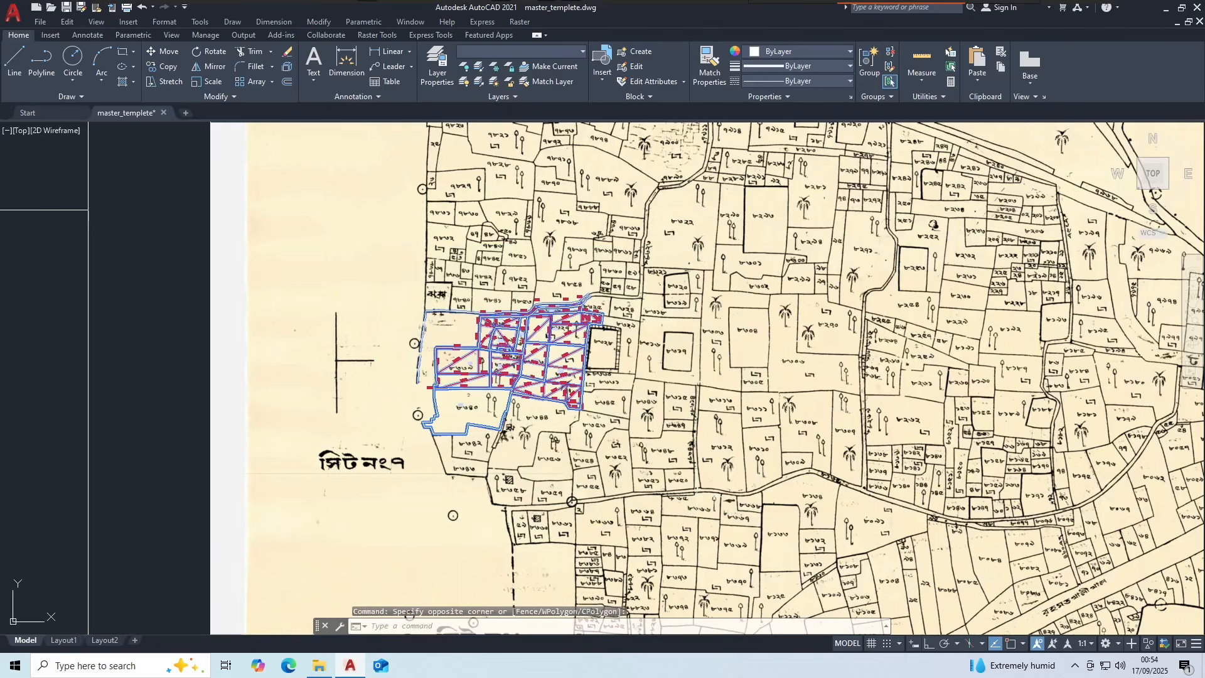
pyautogui.click(162, 66)
pyautogui.click(435, 347)
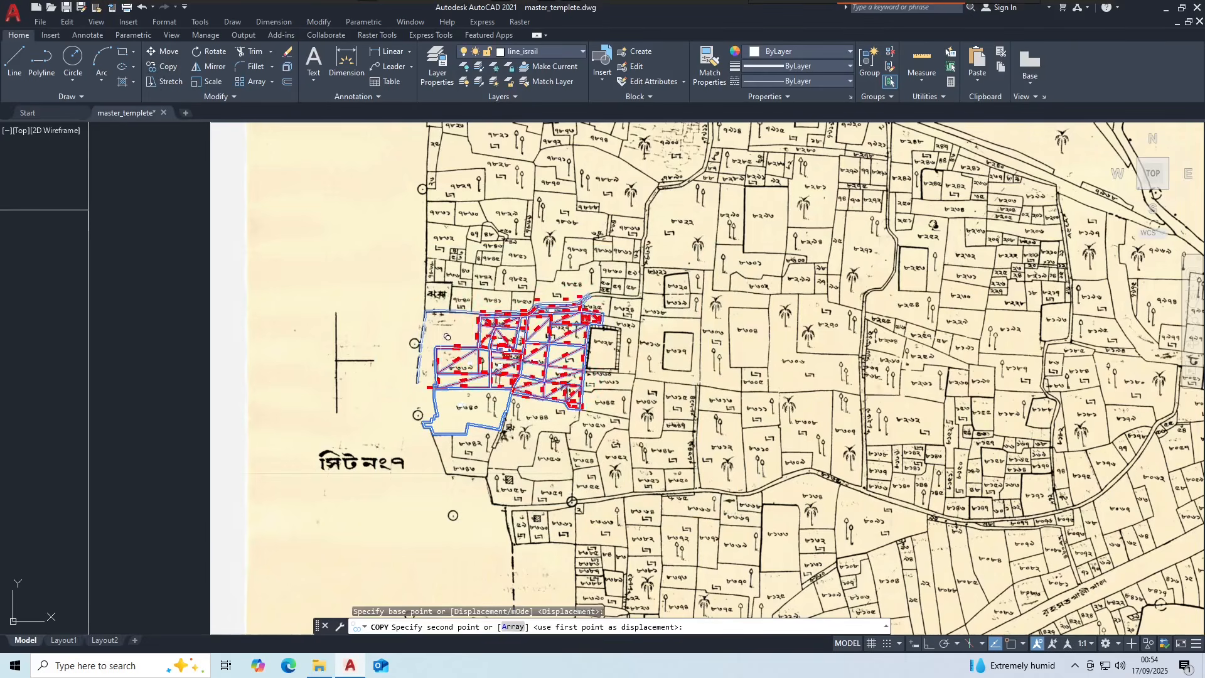
pyautogui.scroll(-6, 598, 263)
pyautogui.scroll(6, 215, 522)
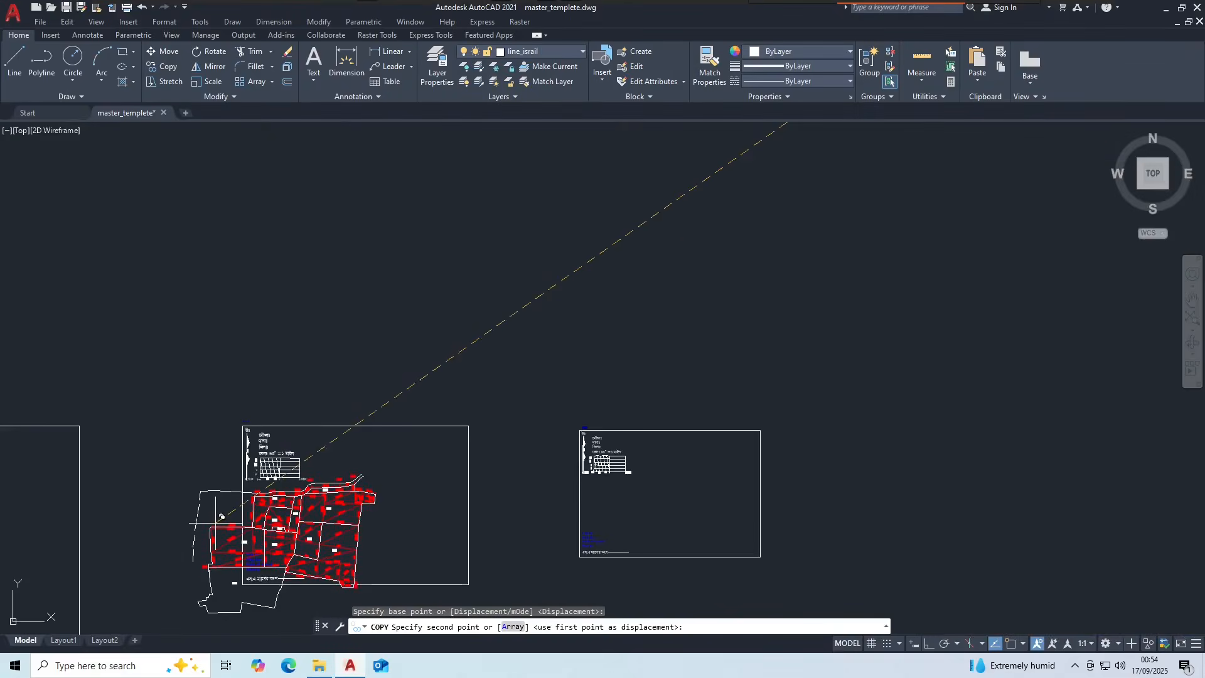
pyautogui.scroll(-2, 484, 389)
pyautogui.scroll(2, 392, 448)
pyautogui.scroll(-4, 405, 434)
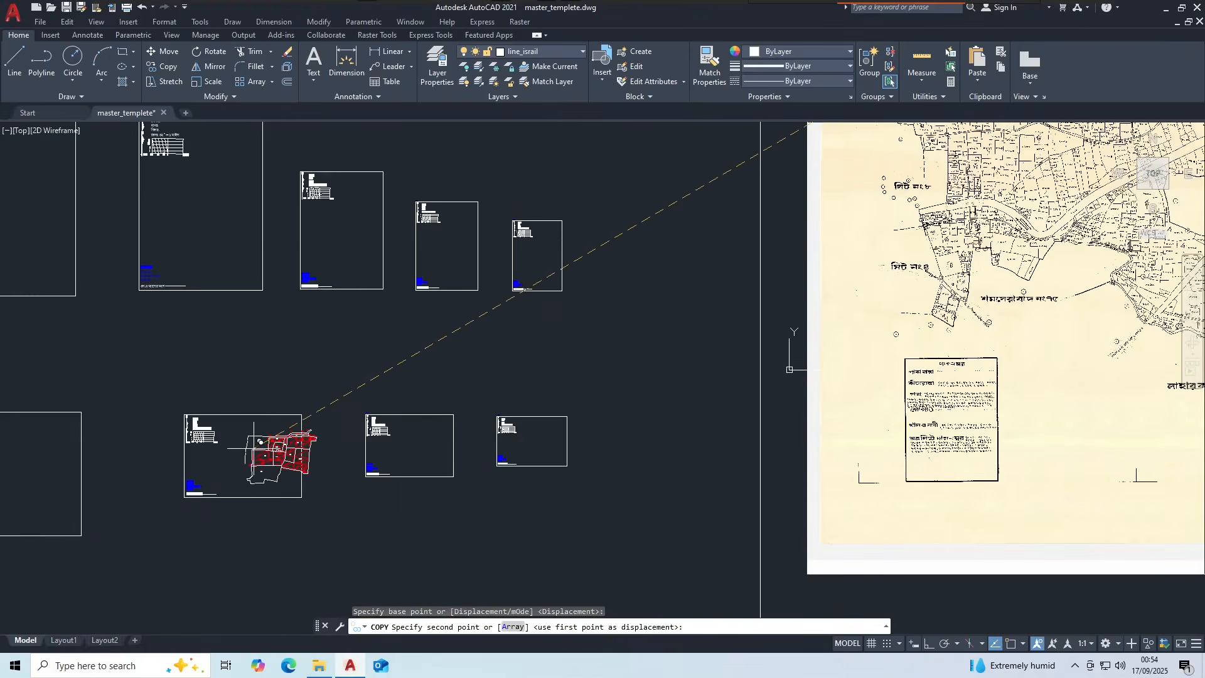
pyautogui.scroll(4, 231, 450)
pyautogui.scroll(2, 226, 439)
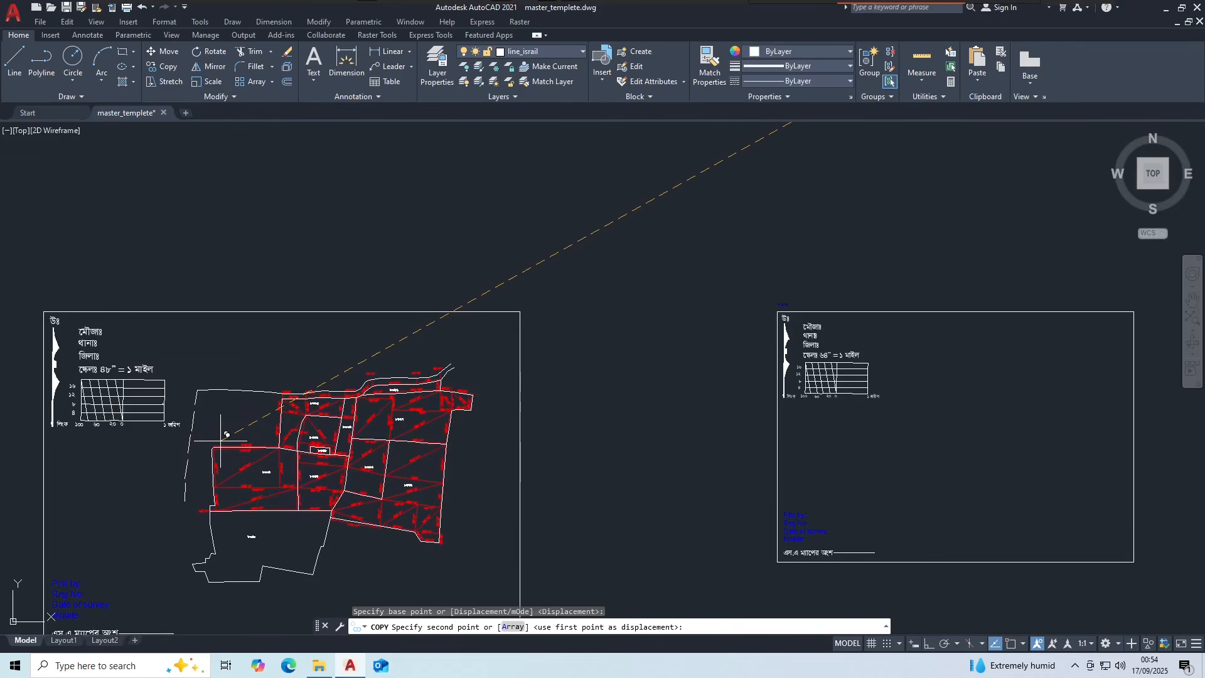
pyautogui.click(235, 432)
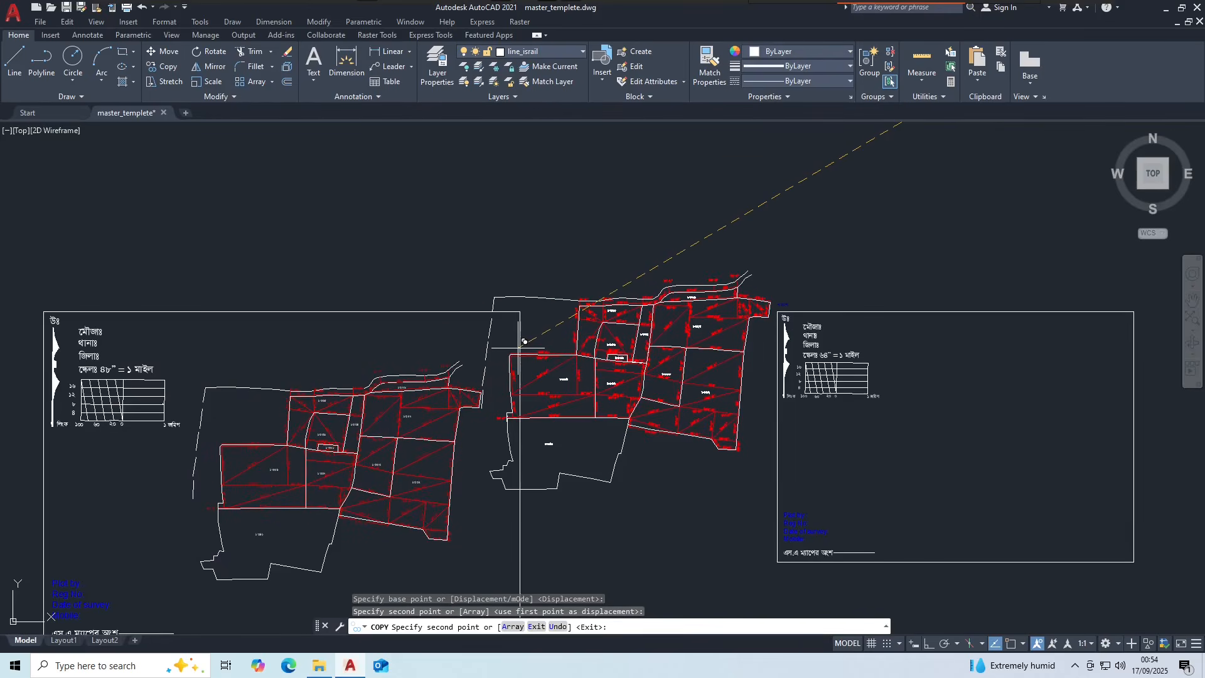
pyautogui.press('Escape')
# - Load the application file A2Z.VLX from the a2z_vlx folder on the desktop
pyautogui.scroll(-2, 565, 277)
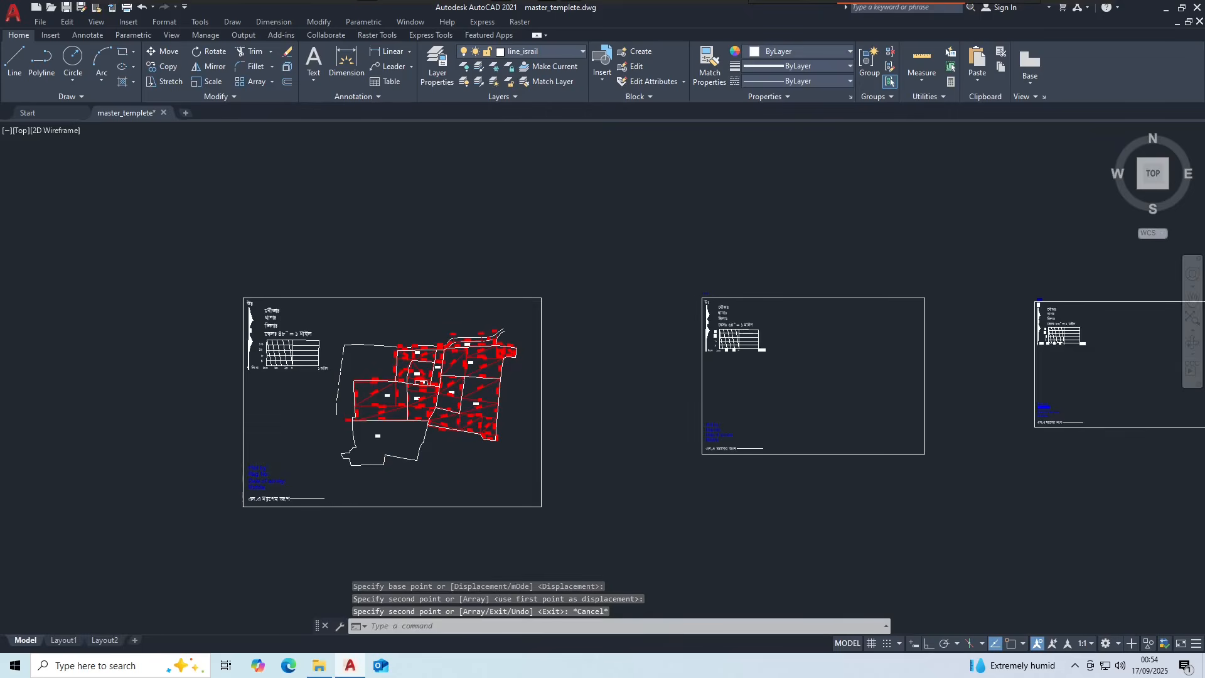
pyautogui.scroll(2, 332, 429)
pyautogui.scroll(2, 333, 429)
pyautogui.scroll(-2, 328, 417)
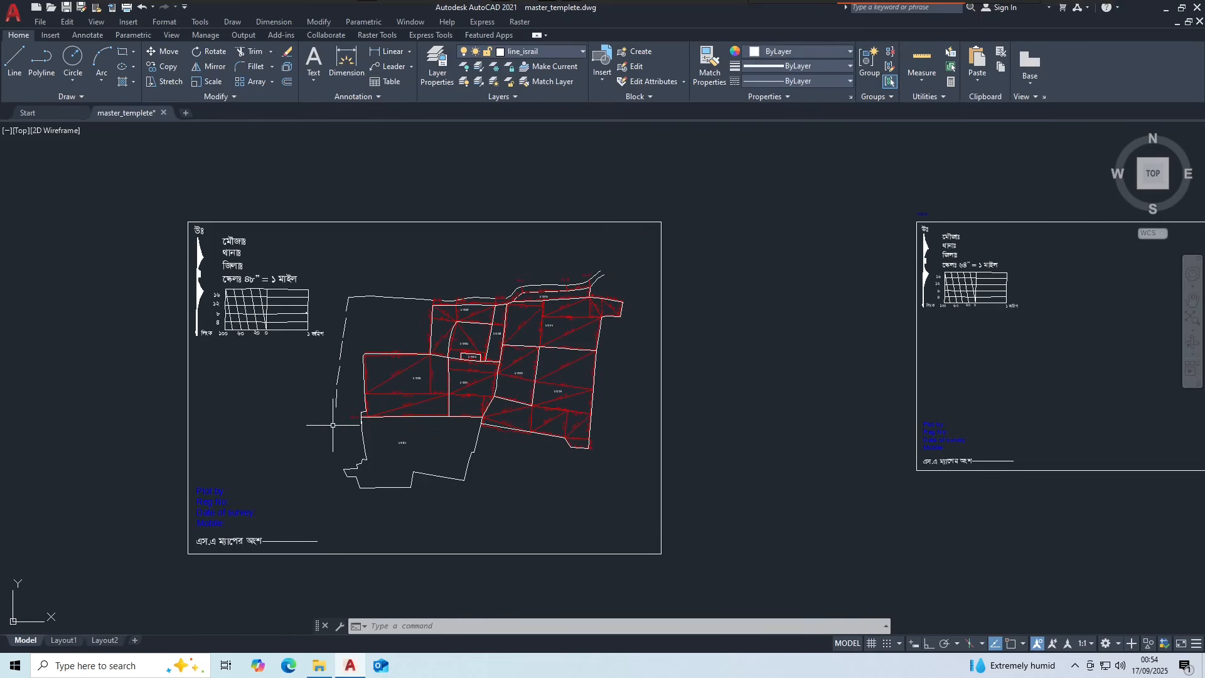
pyautogui.write('ap')
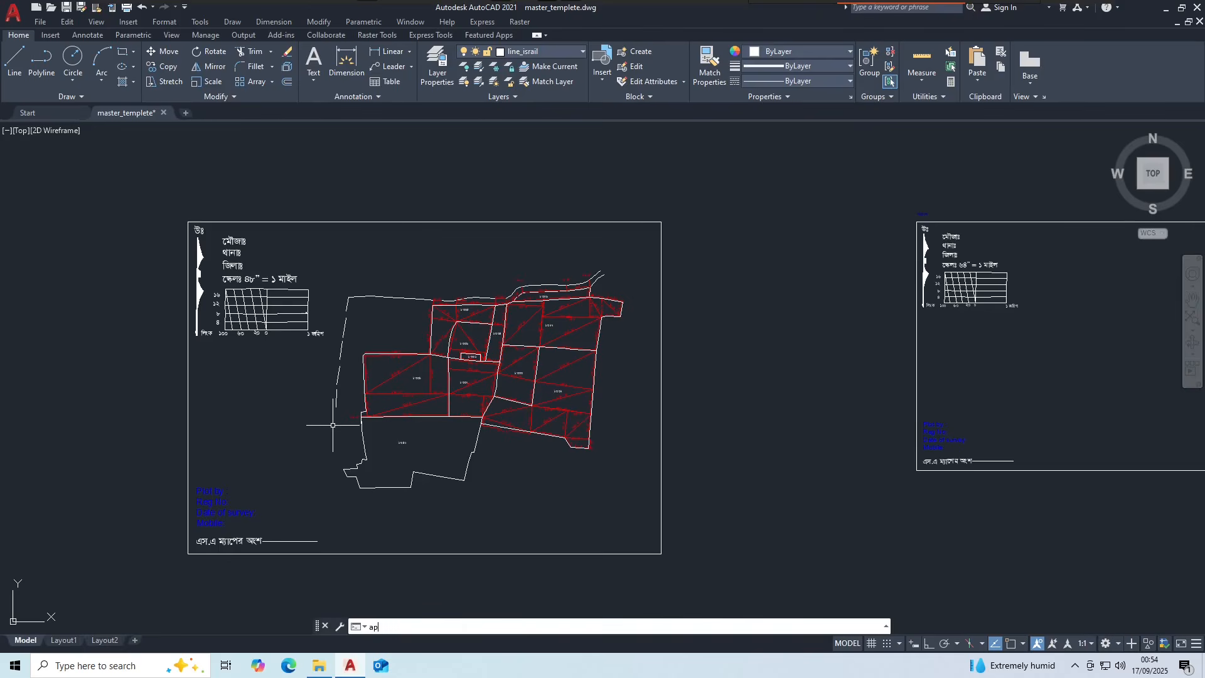
pyautogui.press('Return')
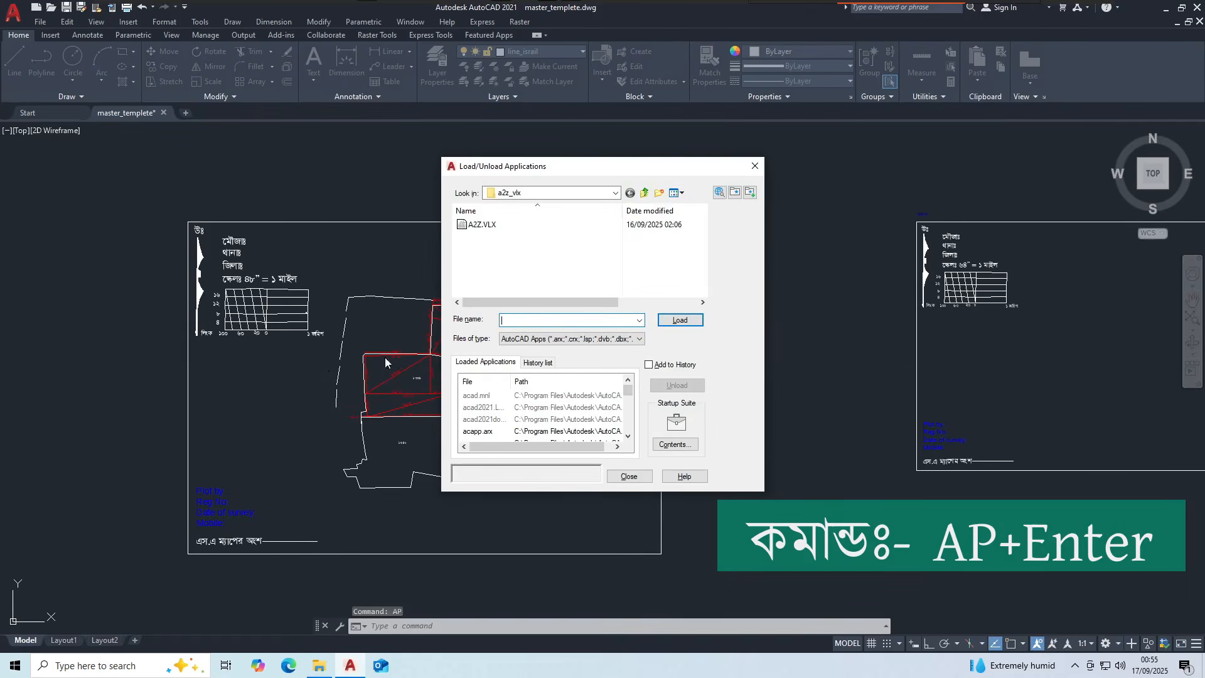
pyautogui.click(540, 193)
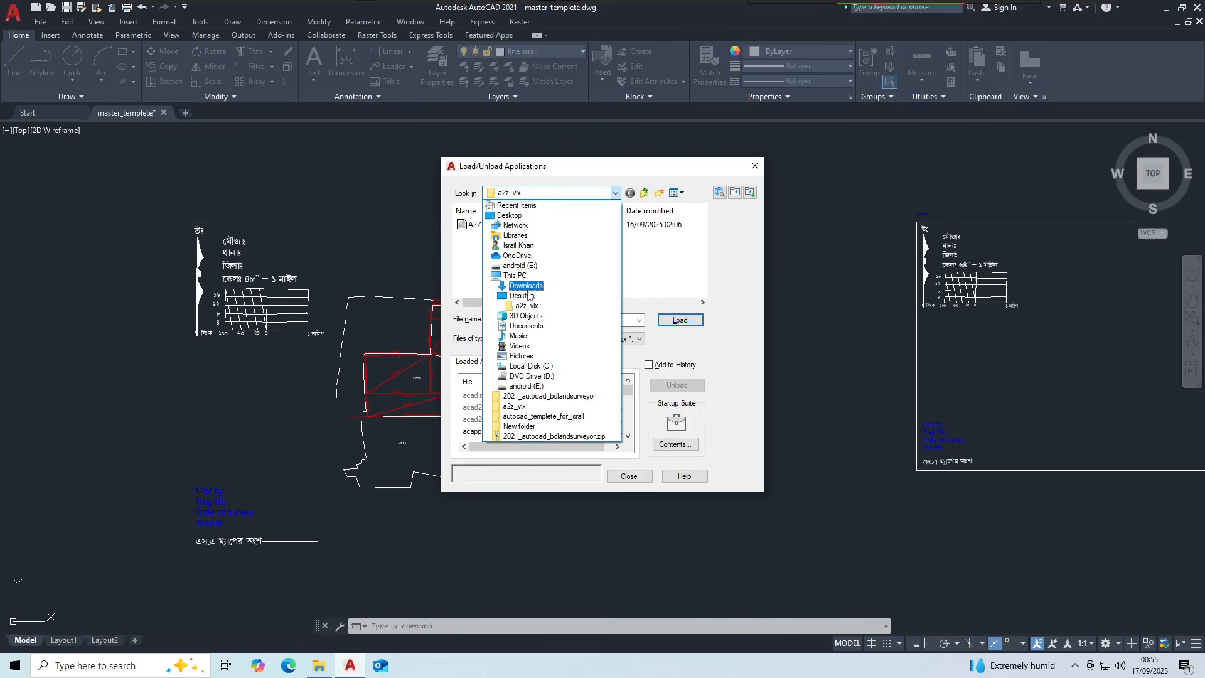
pyautogui.click(526, 306)
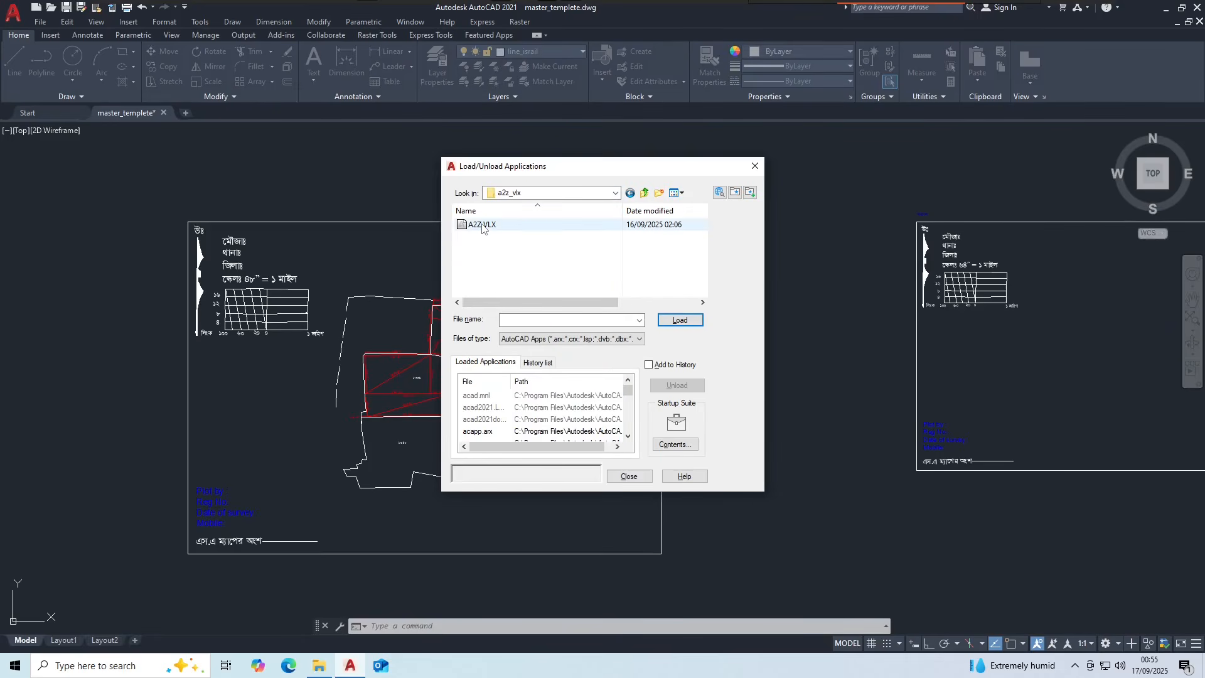
pyautogui.click(483, 225)
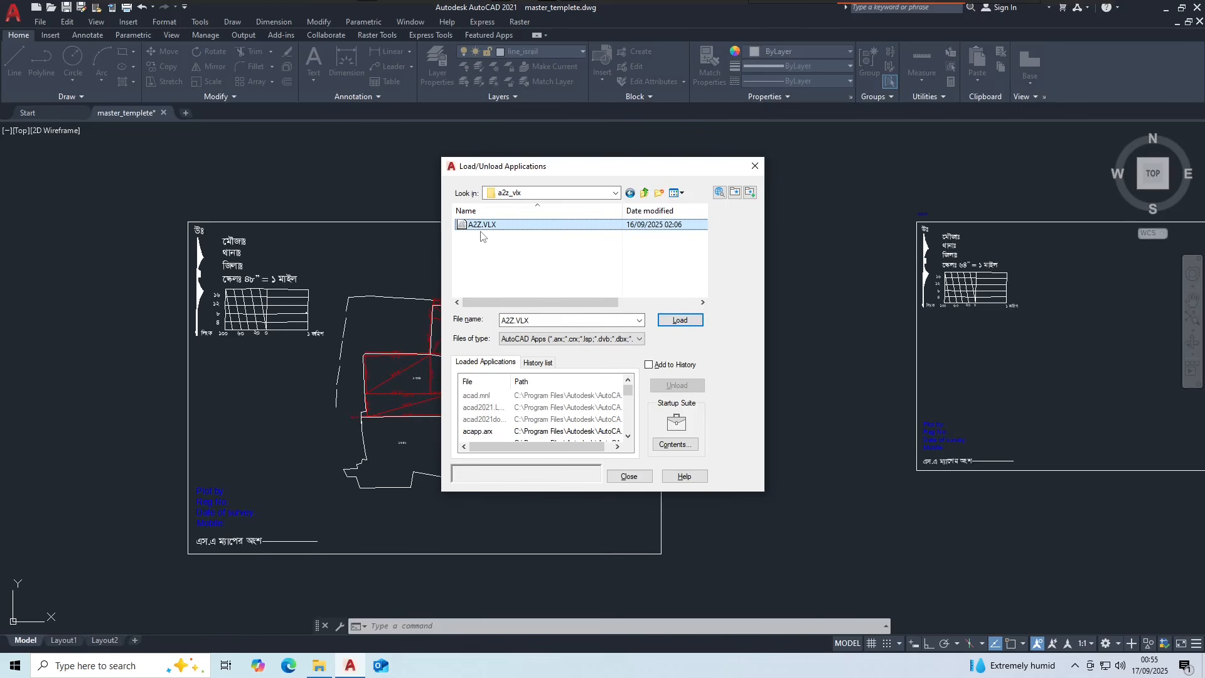
pyautogui.click(678, 321)
pyautogui.click(678, 363)
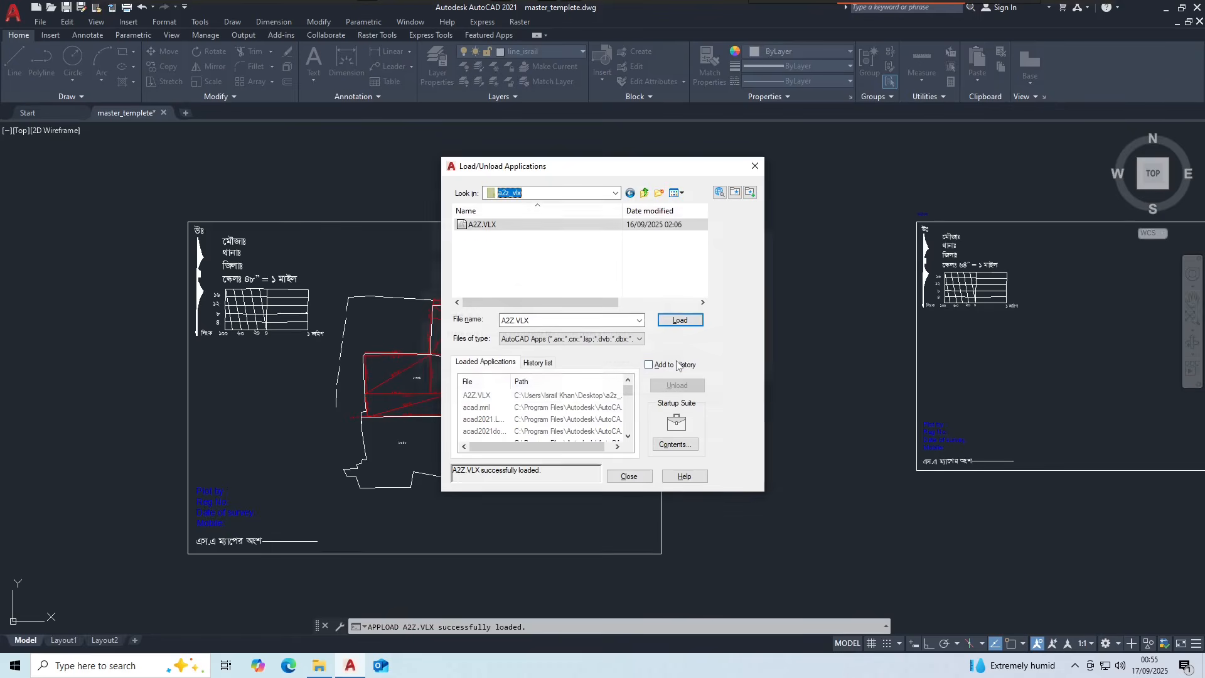
pyautogui.click(625, 475)
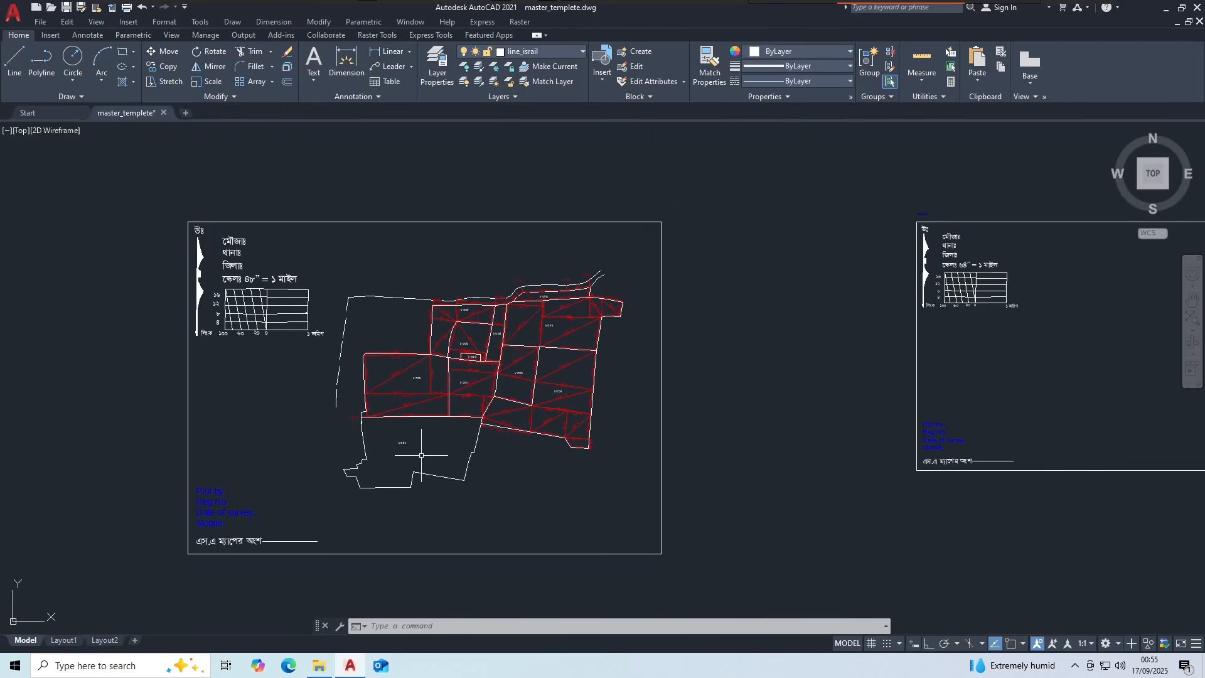
# - Run A2Z on the closed boundary of plot ৮৩৪০ and place its area text just below the plot number
pyautogui.scroll(5, 421, 455)
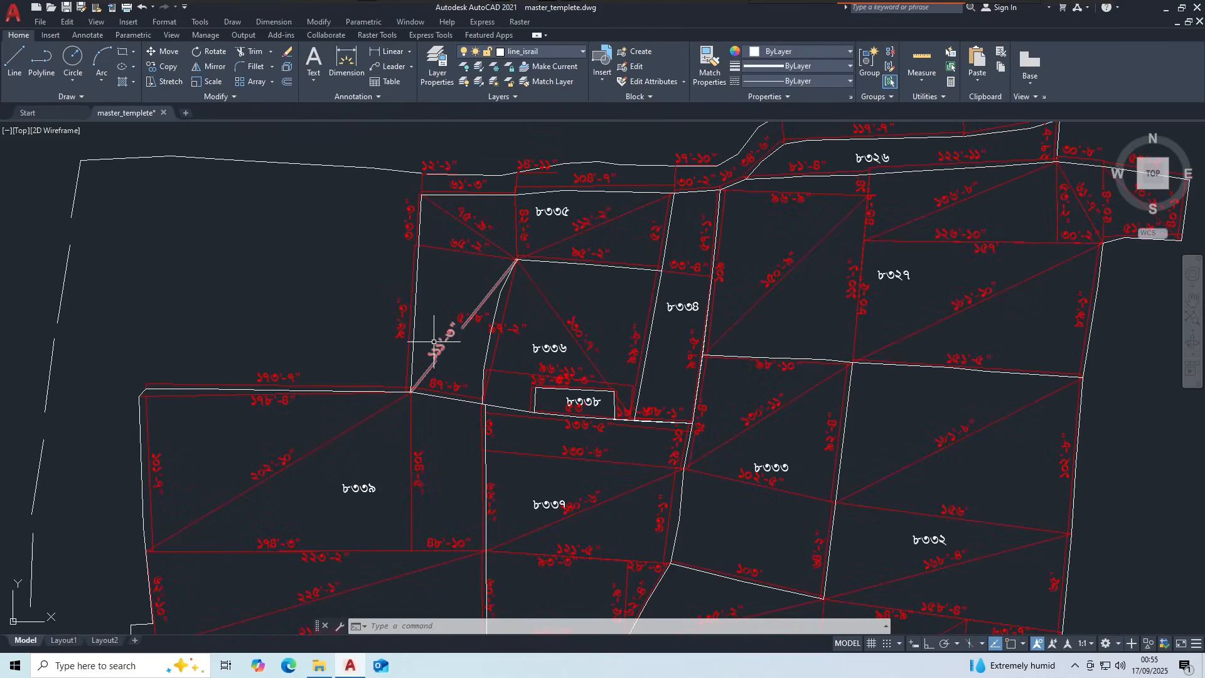
pyautogui.scroll(-1, 434, 342)
pyautogui.scroll(-4, 433, 342)
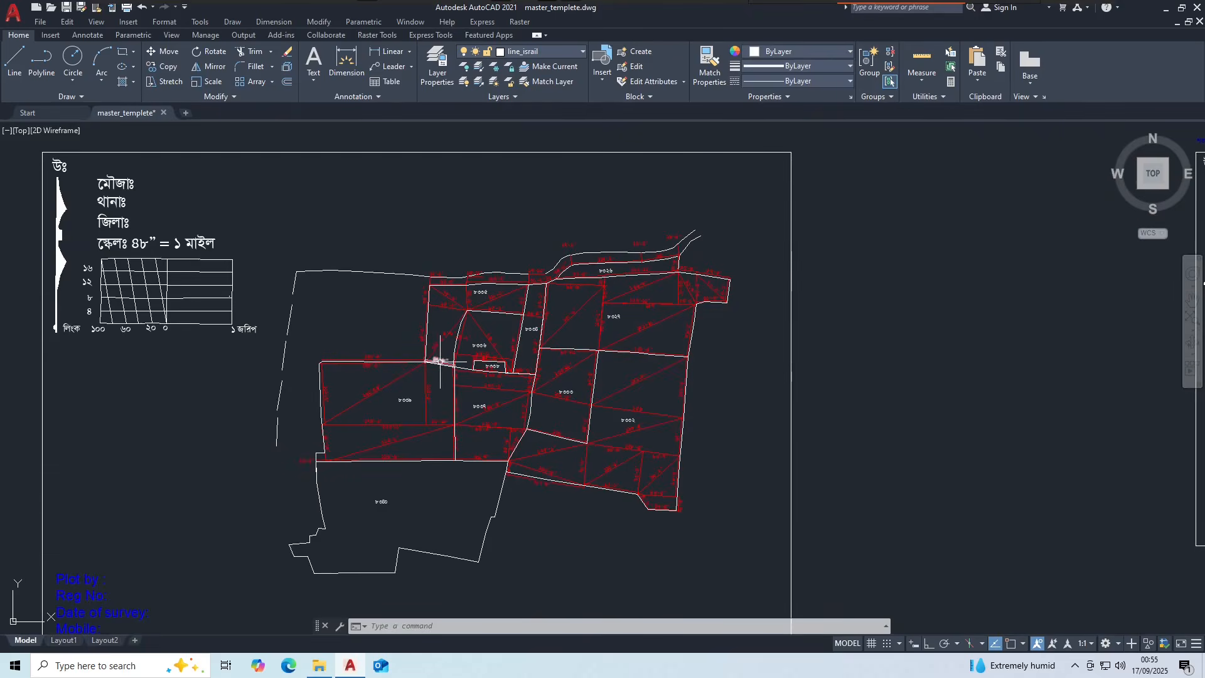
pyautogui.scroll(4, 438, 359)
pyautogui.scroll(-1, 440, 362)
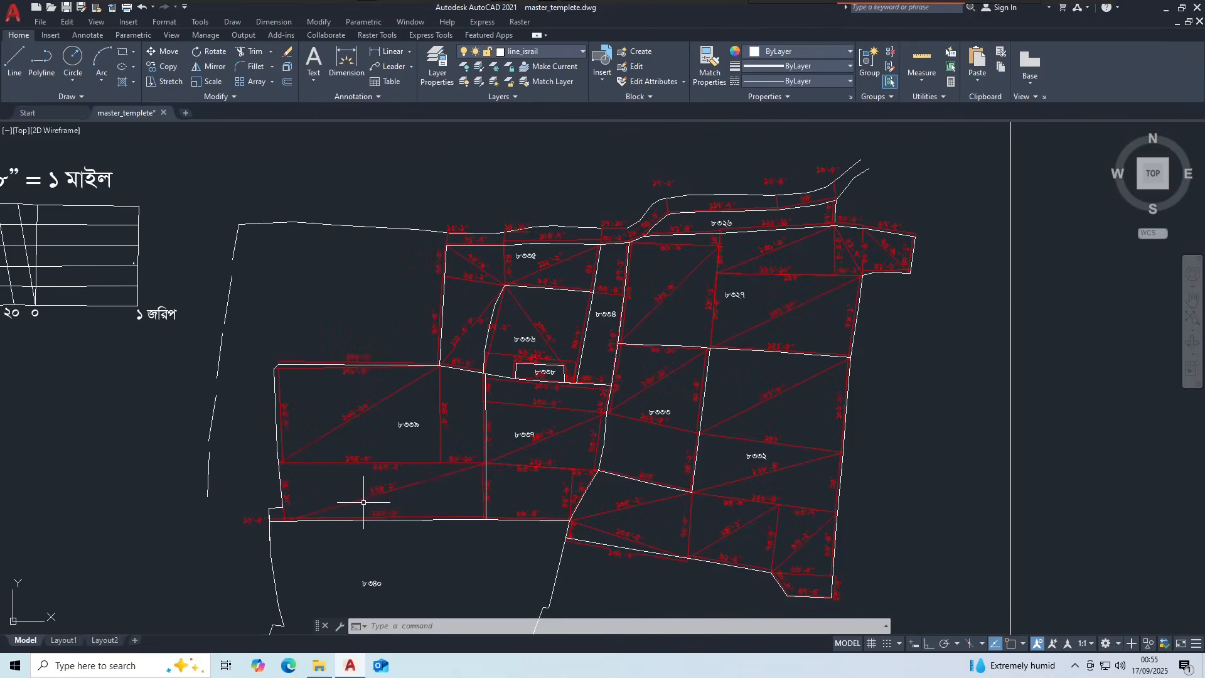
pyautogui.scroll(2, 363, 501)
pyautogui.scroll(-4, 437, 379)
pyautogui.scroll(2, 418, 501)
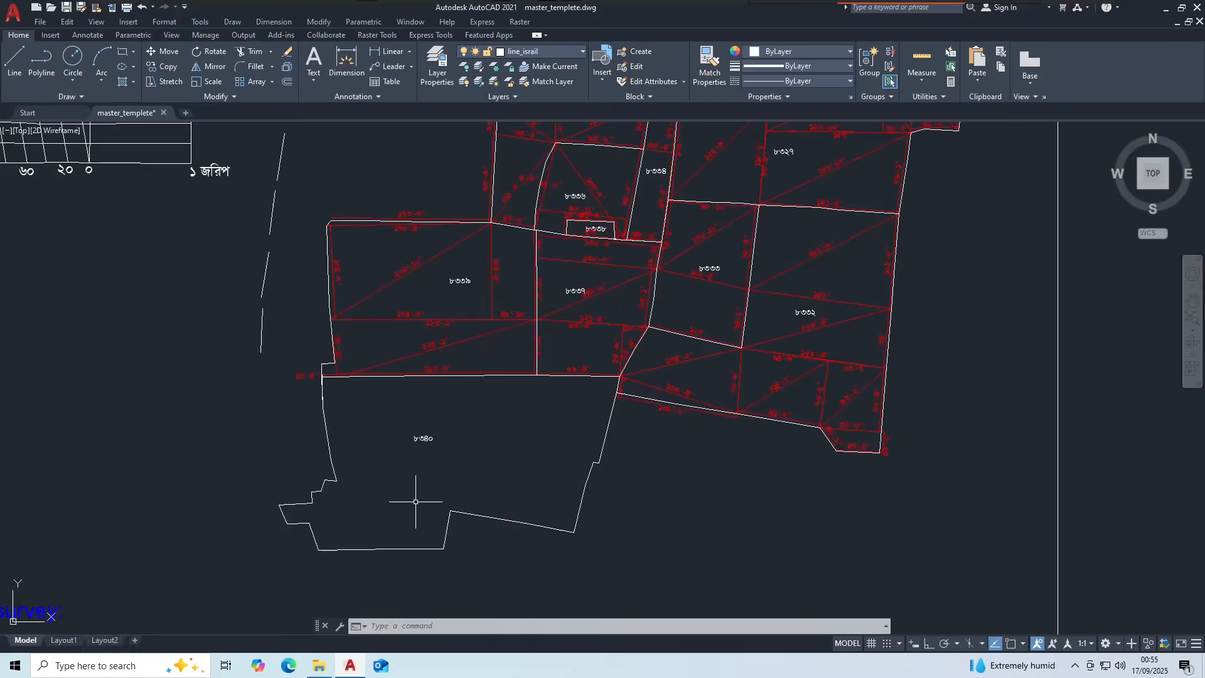
pyautogui.click(416, 549)
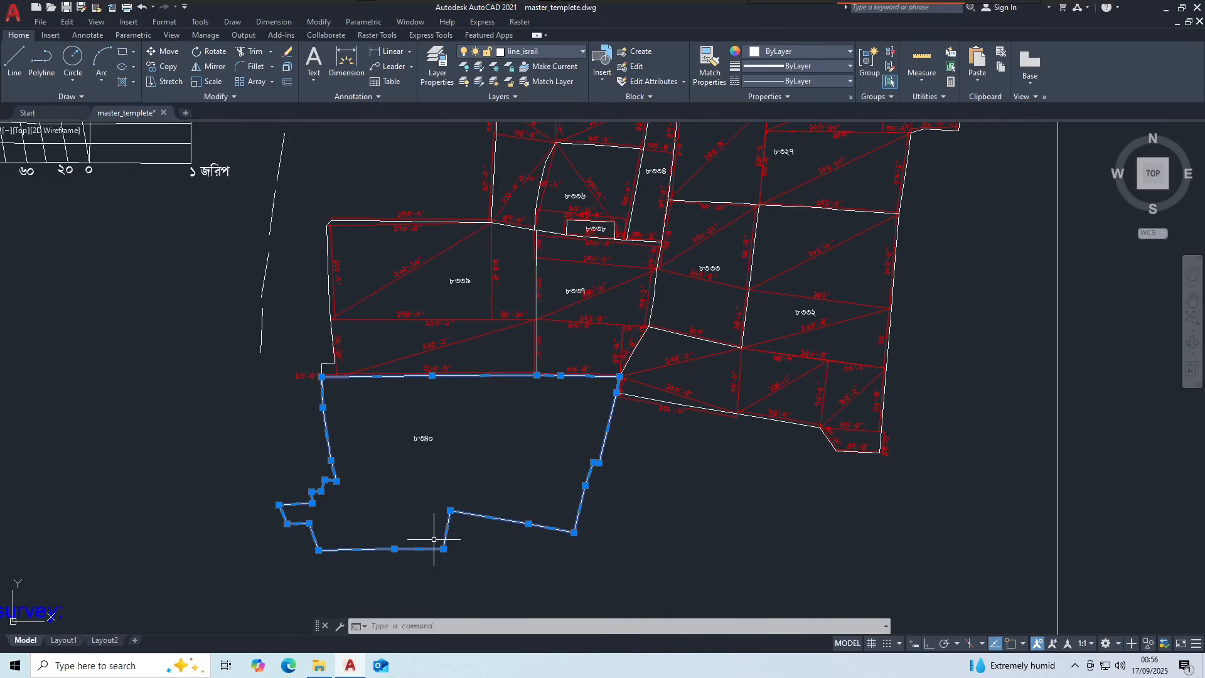
pyautogui.write('A2z')
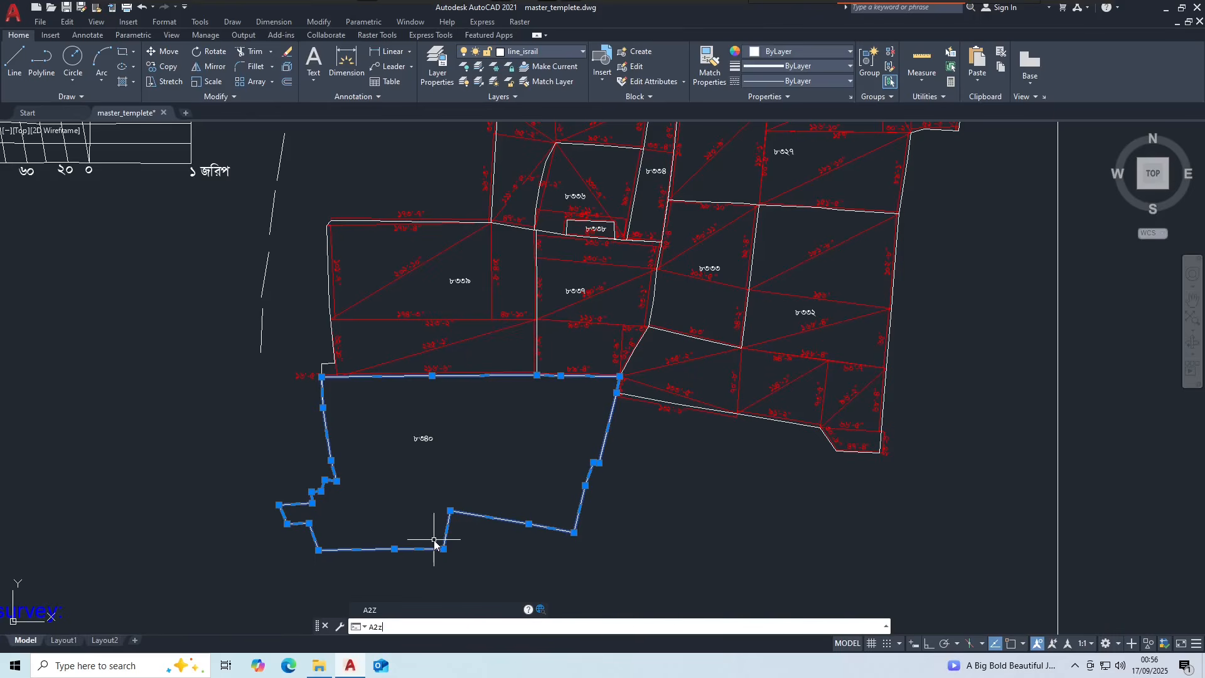
pyautogui.press('Return')
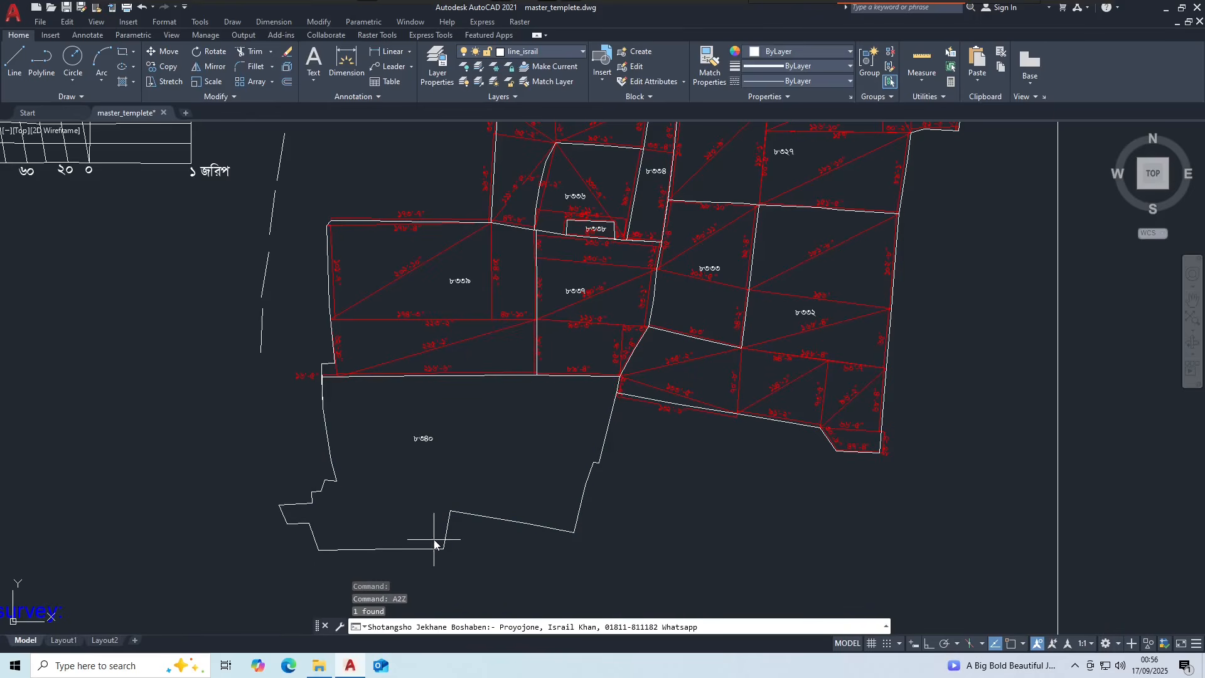
pyautogui.scroll(4, 417, 483)
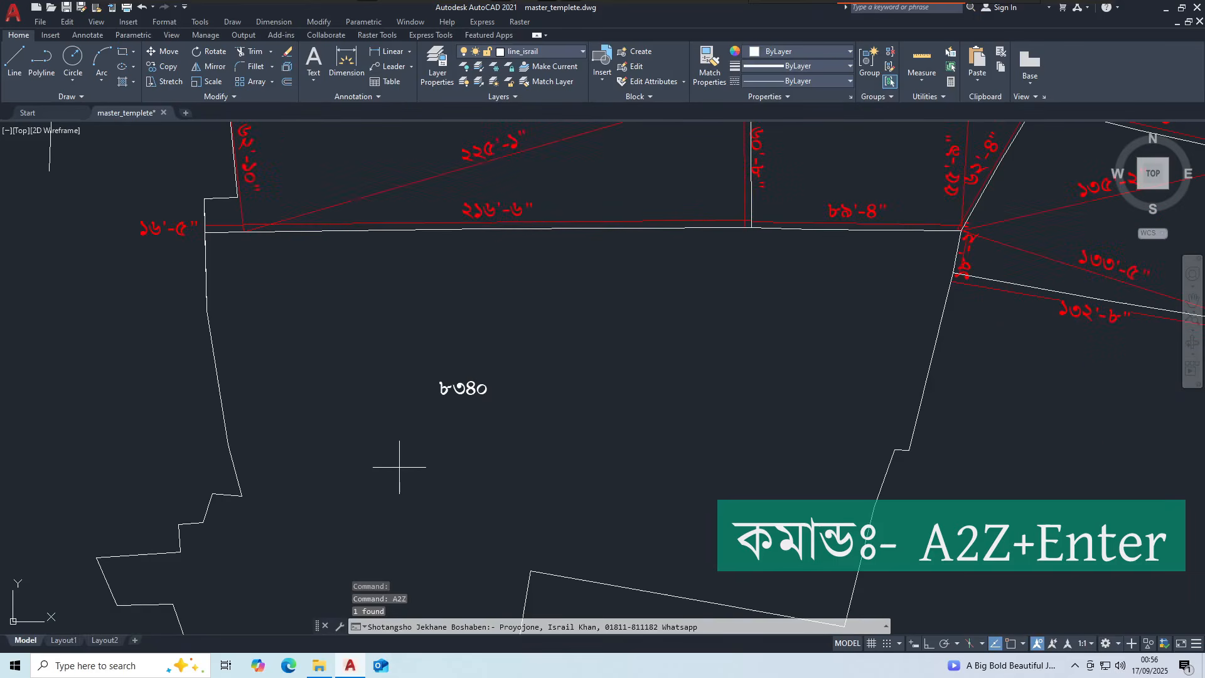
pyautogui.click(415, 412)
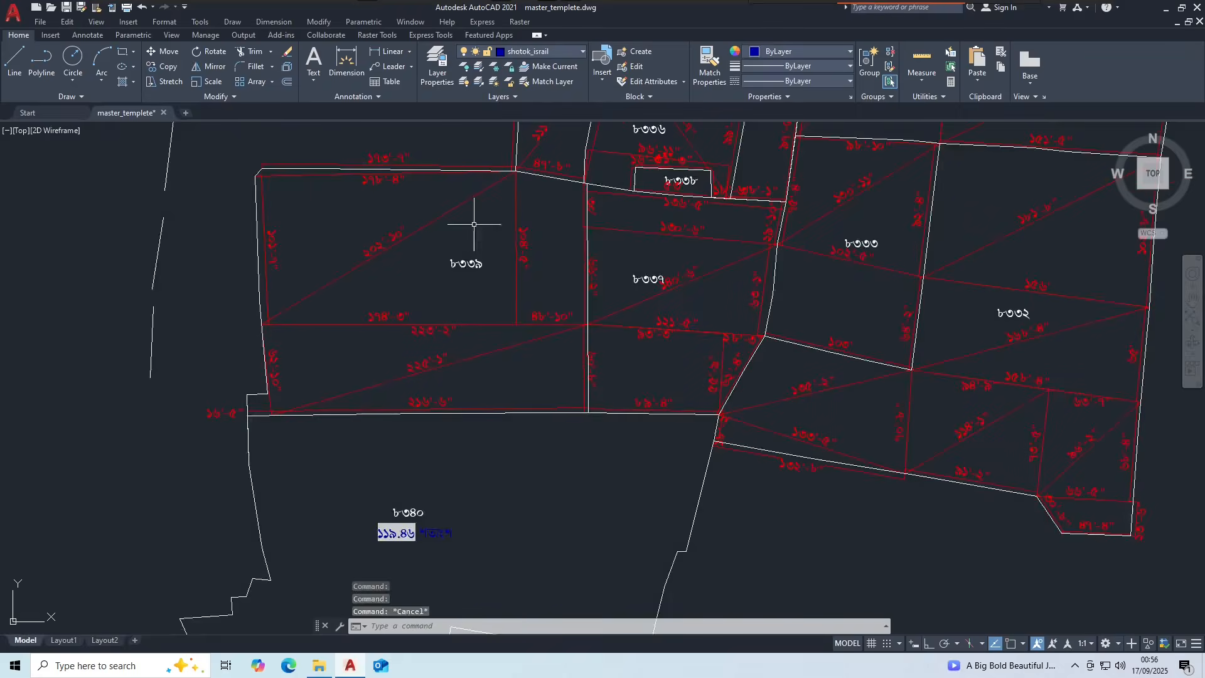
# - Run A2Z on the closed boundary of plot ৮৩৩৯ and place its area text below and slightly west of the plot number
pyautogui.scroll(2, 469, 245)
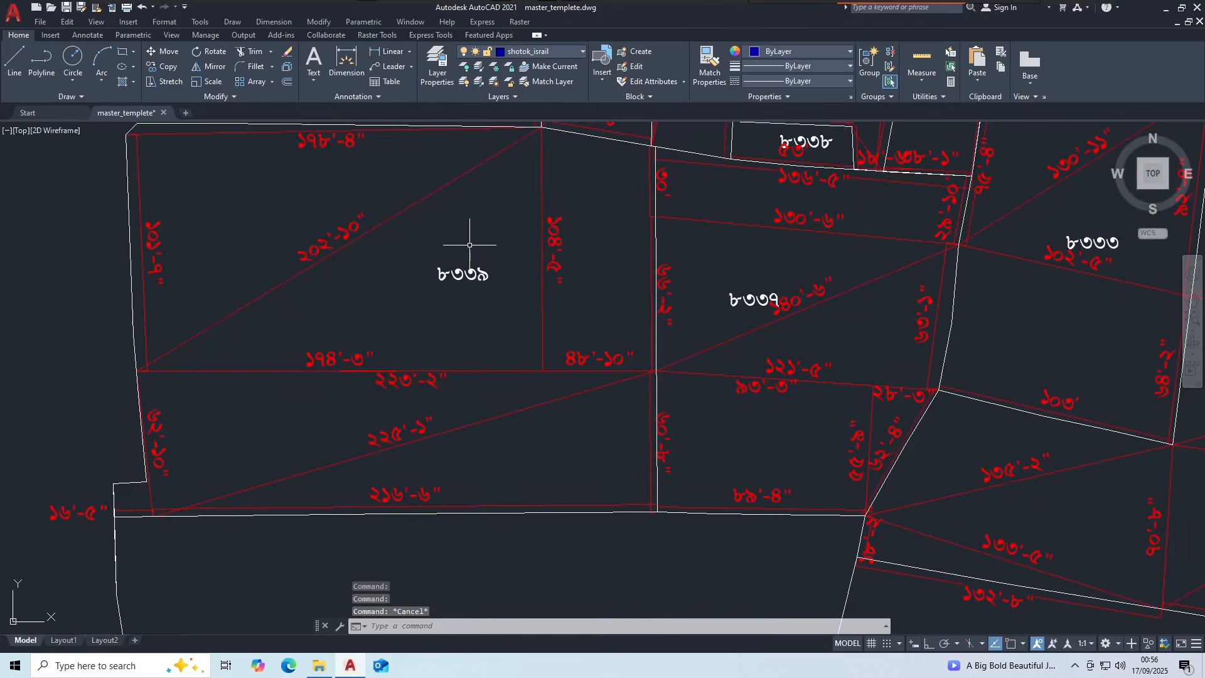
pyautogui.scroll(-2, 463, 472)
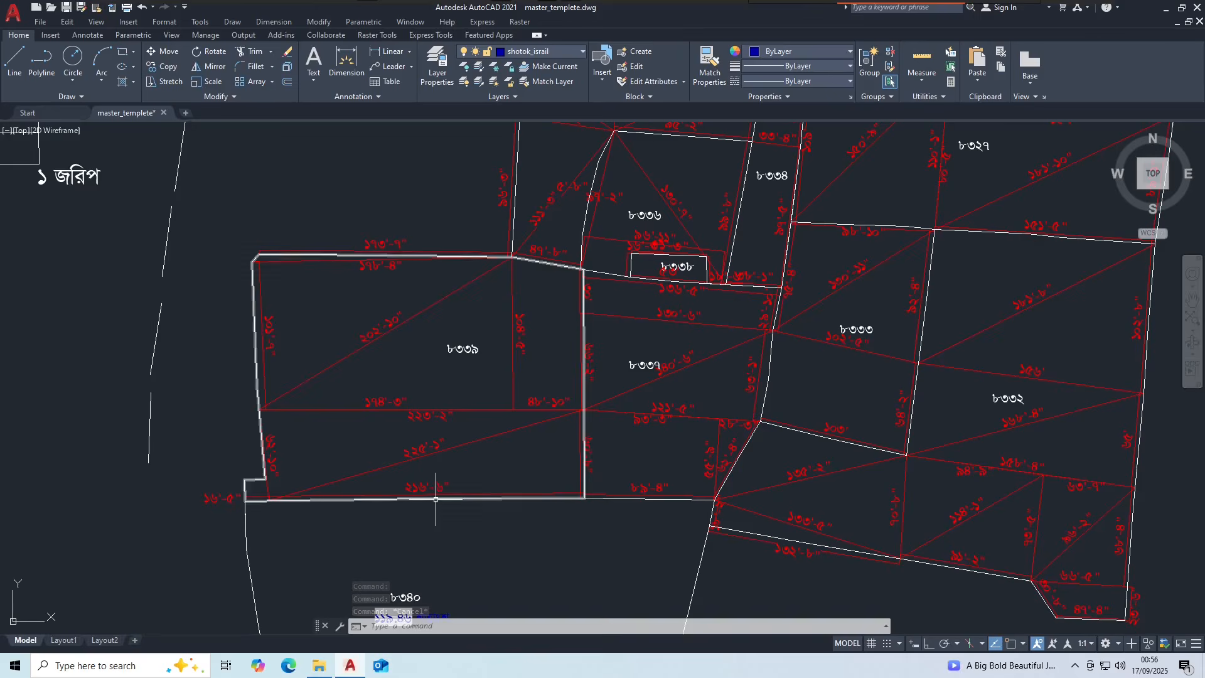
pyautogui.click(436, 499)
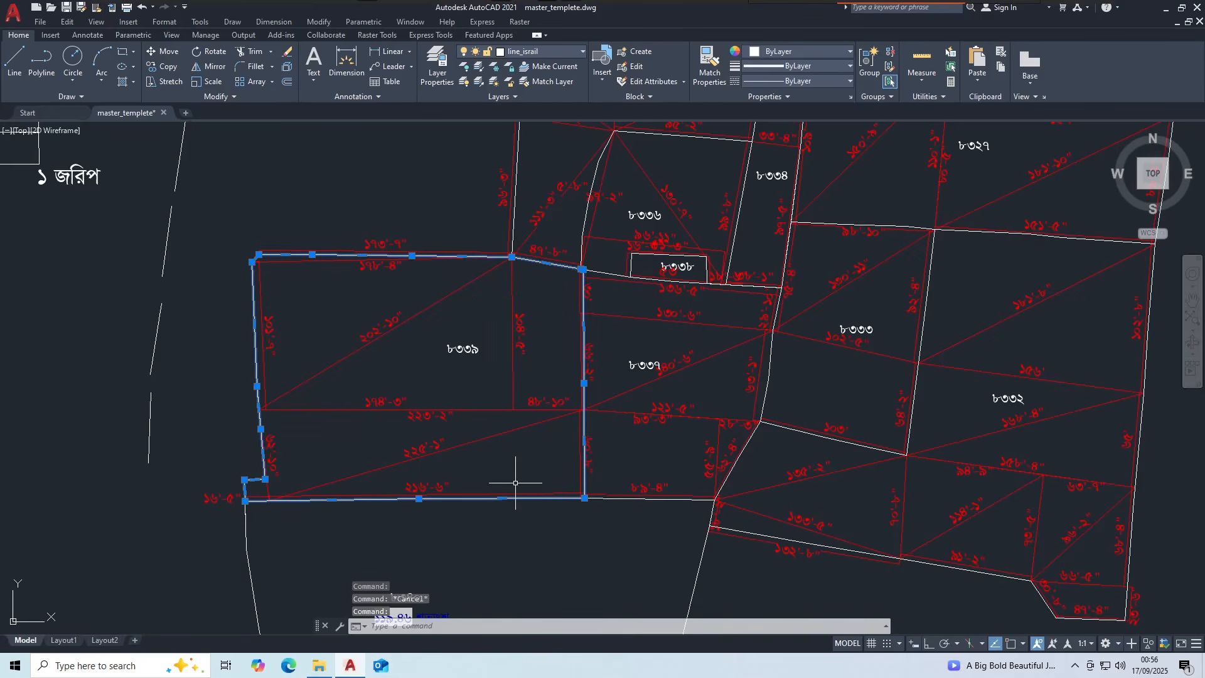
pyautogui.write('a')
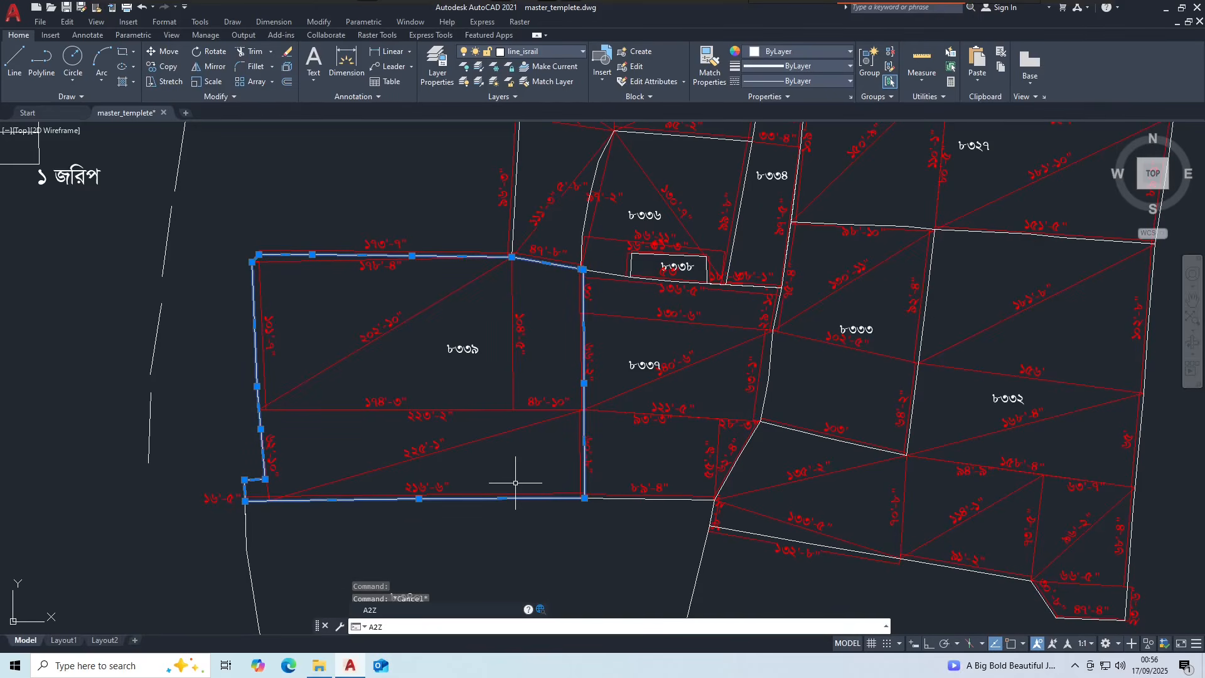
pyautogui.press('Return')
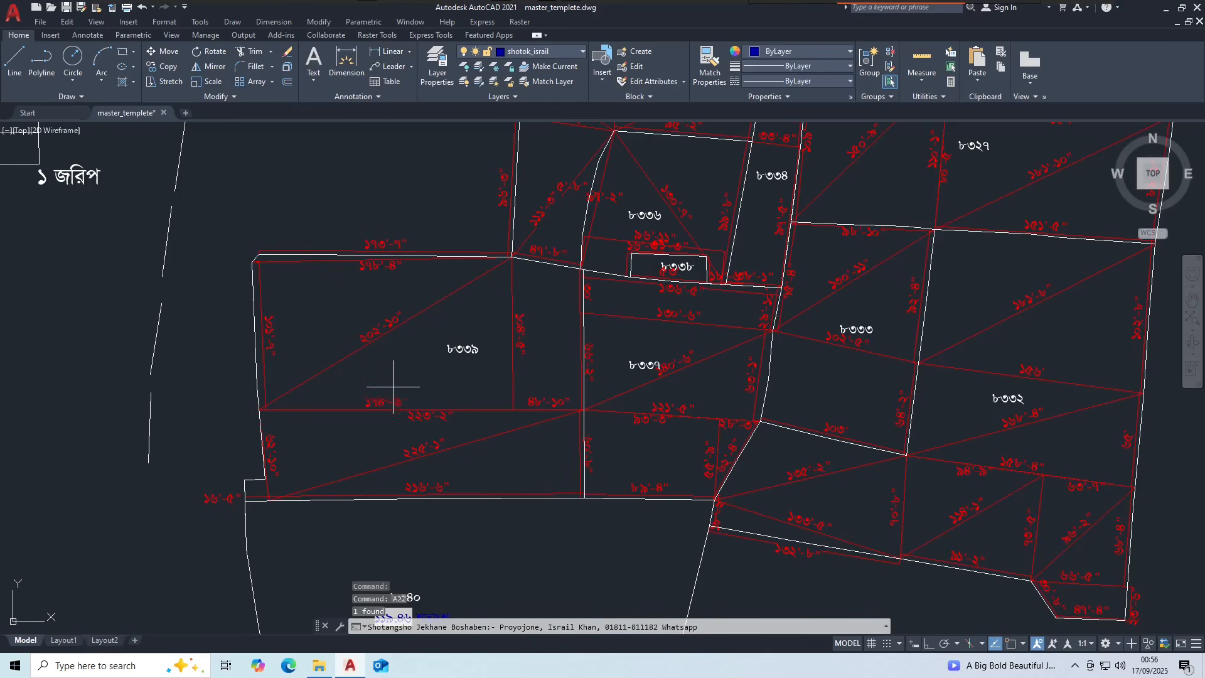
pyautogui.scroll(4, 390, 357)
pyautogui.click(362, 363)
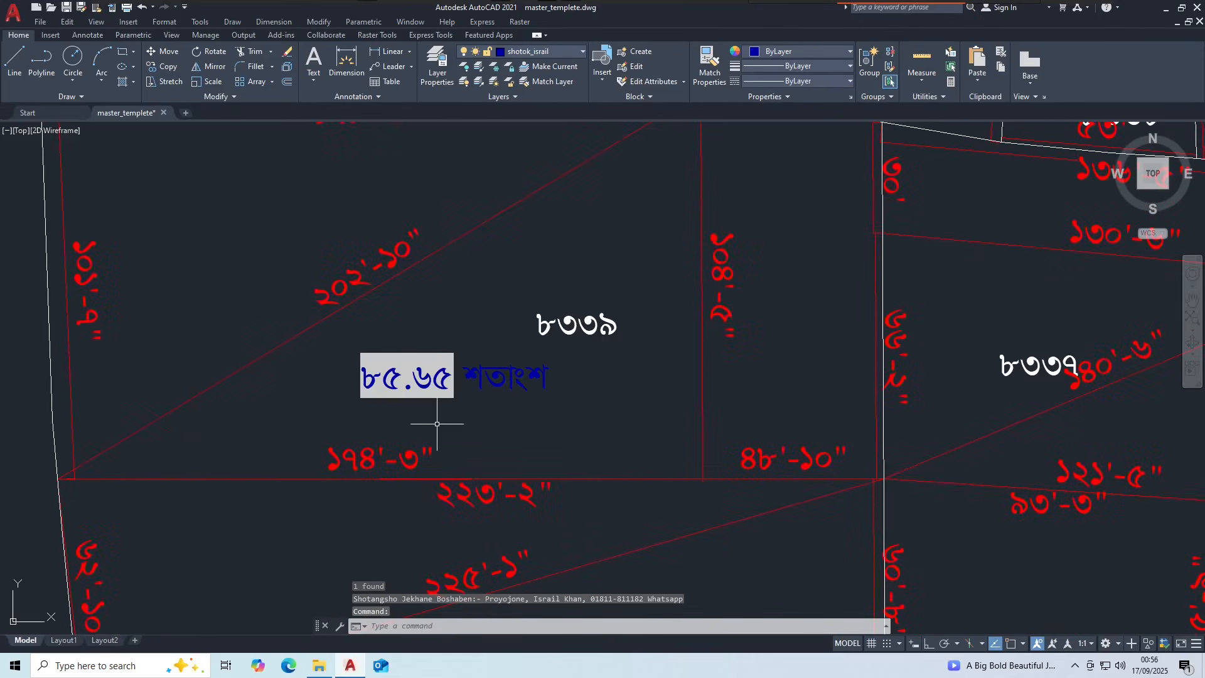
pyautogui.scroll(-4, 437, 423)
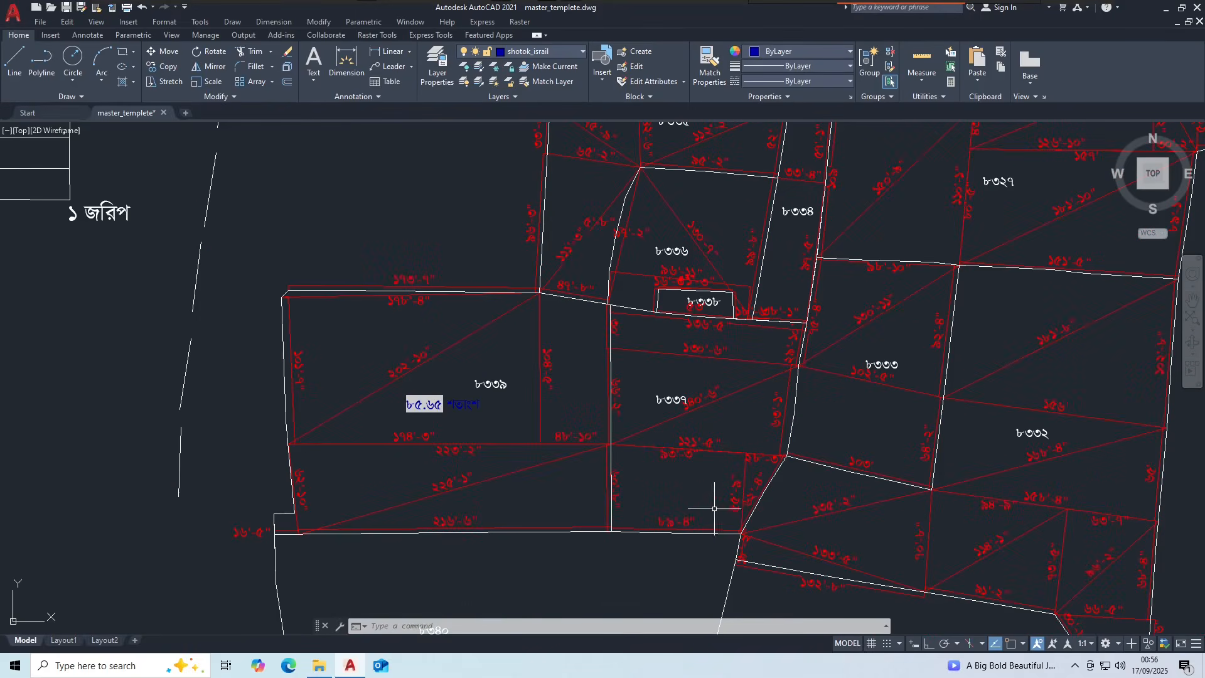
# - Run A2Z on the closed boundary of plot ৮৩৩৭ and place its area text just above the plot number
pyautogui.scroll(3, 810, 461)
pyautogui.scroll(-2, 539, 516)
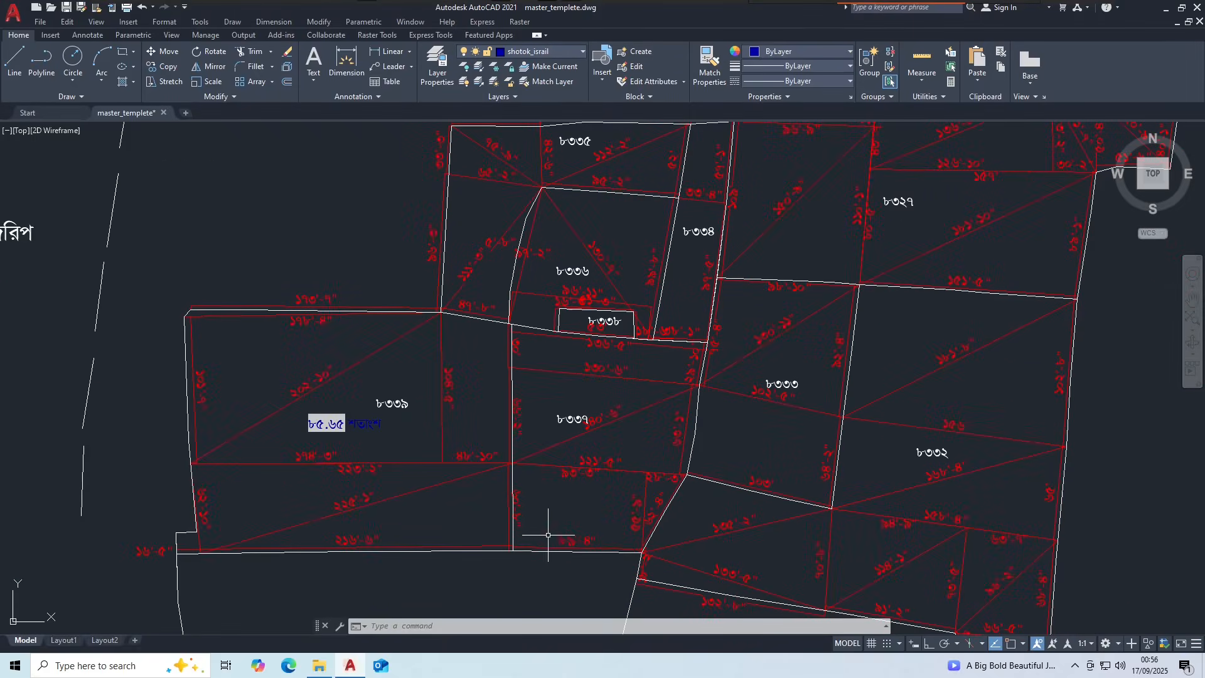
pyautogui.click(559, 551)
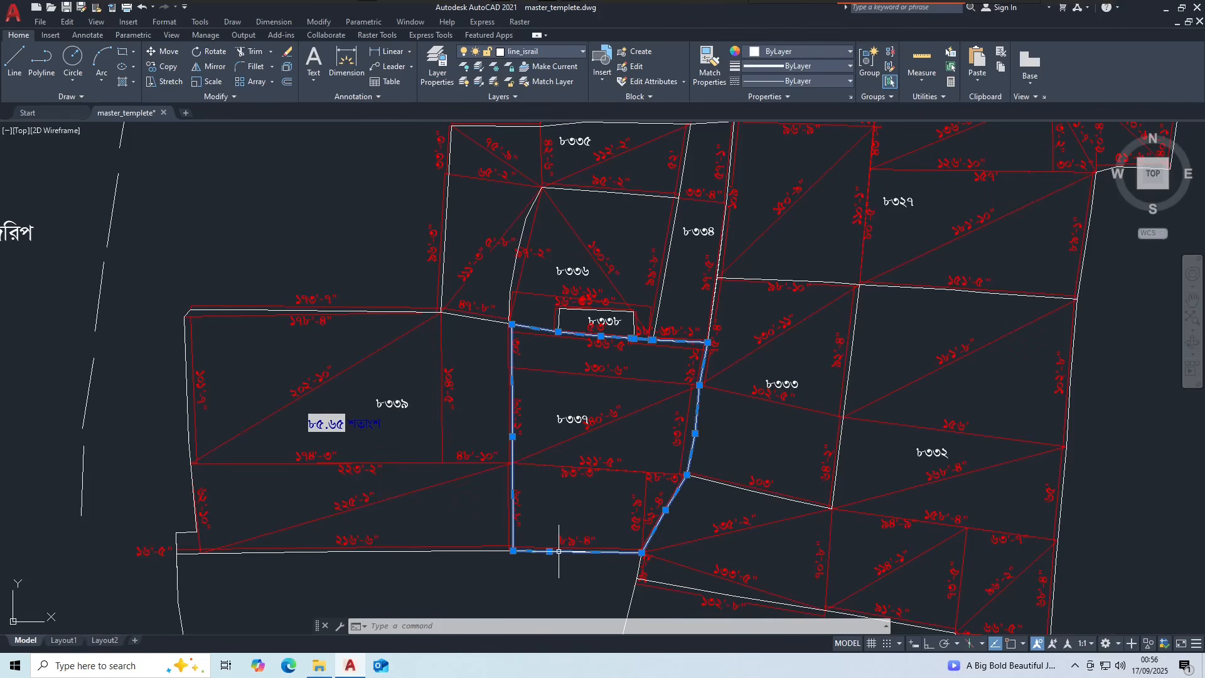
pyautogui.write('A2Z')
pyautogui.press('Return')
pyautogui.scroll(6, 555, 408)
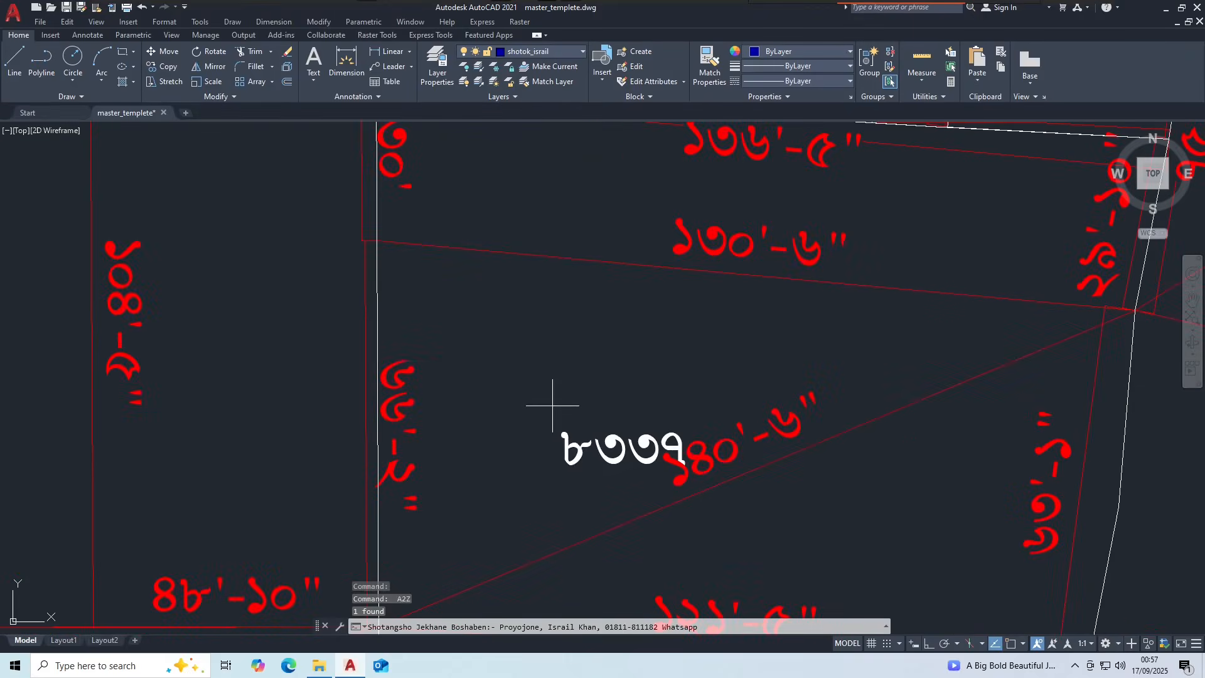
pyautogui.click(512, 329)
pyautogui.scroll(-6, 582, 448)
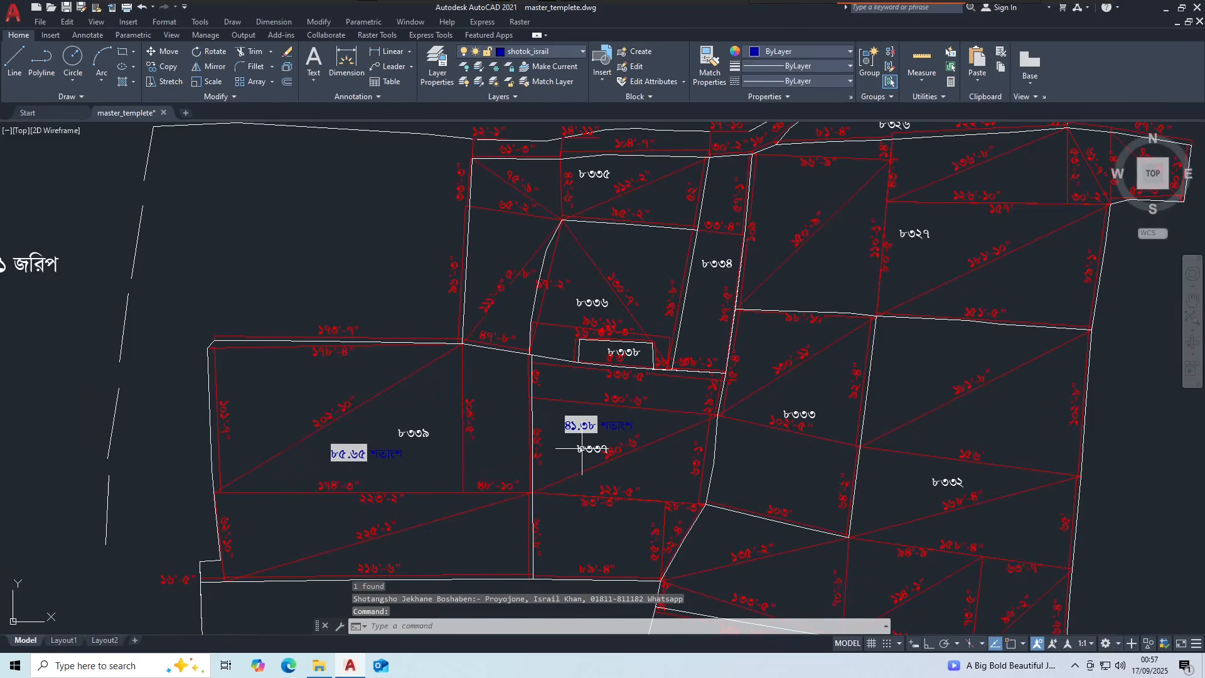
# - Run A2Z on the closed boundary of plot ৮৩৩৬ and place its area text in the open space above the plot number
pyautogui.click(612, 342)
pyautogui.scroll(4, 610, 323)
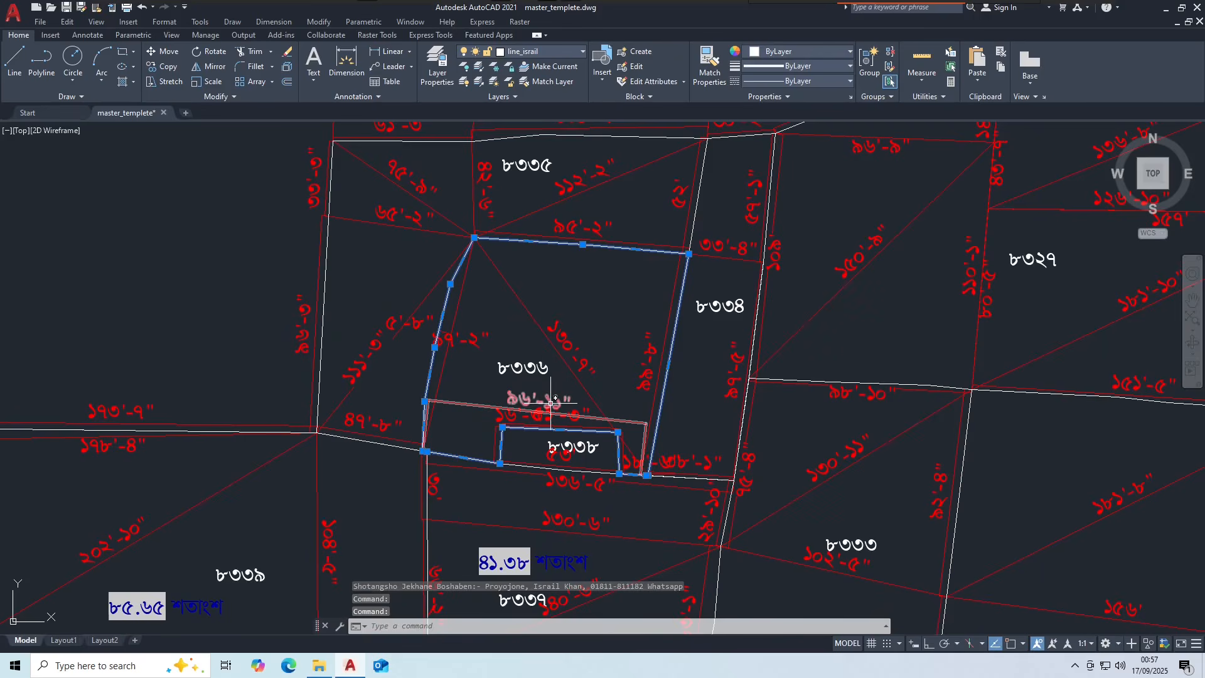
pyautogui.write('A2Z')
pyautogui.press('Return')
pyautogui.scroll(3, 536, 270)
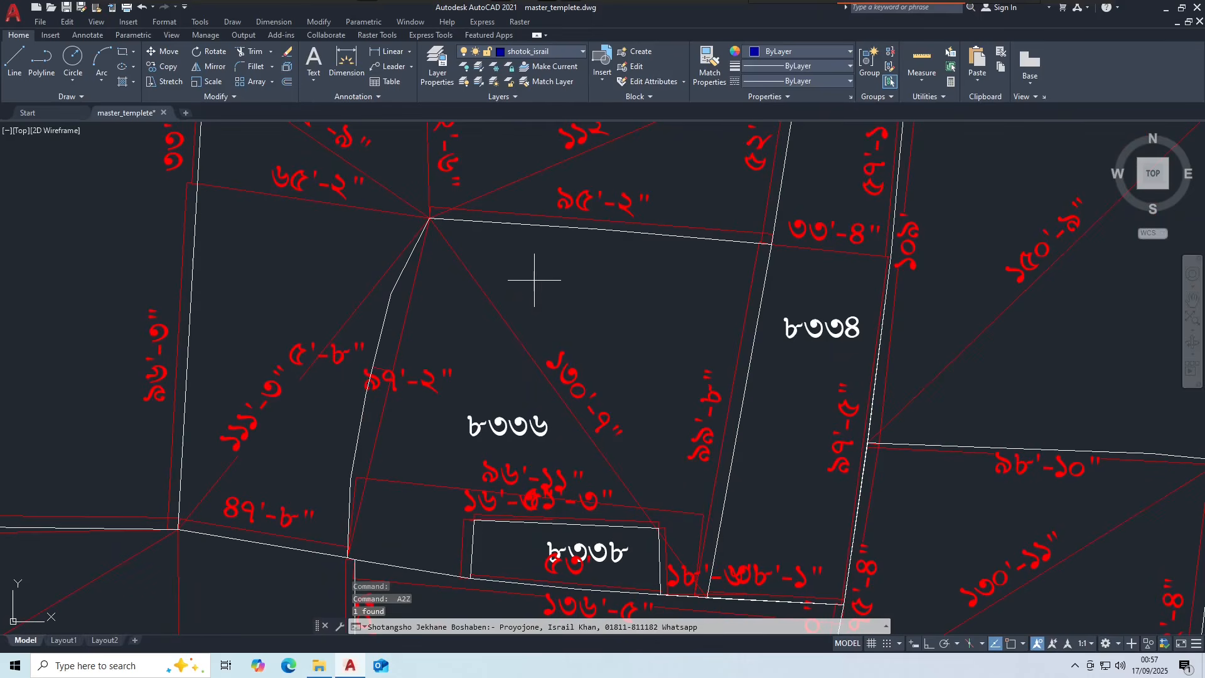
pyautogui.click(534, 286)
pyautogui.scroll(-4, 577, 367)
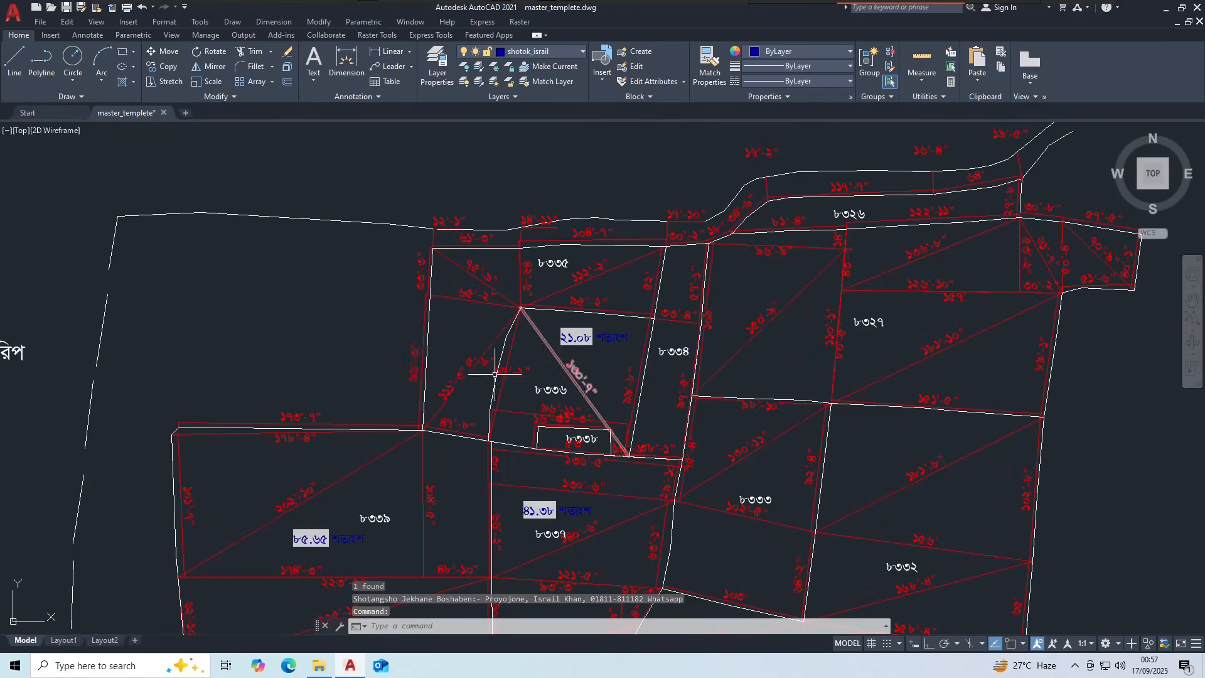
# - Run A2Z on the closed boundary of plot ৮৩৩৫ and place its area text in the plot's western part
pyautogui.click(429, 347)
pyautogui.press('Return')
pyautogui.scroll(4, 457, 312)
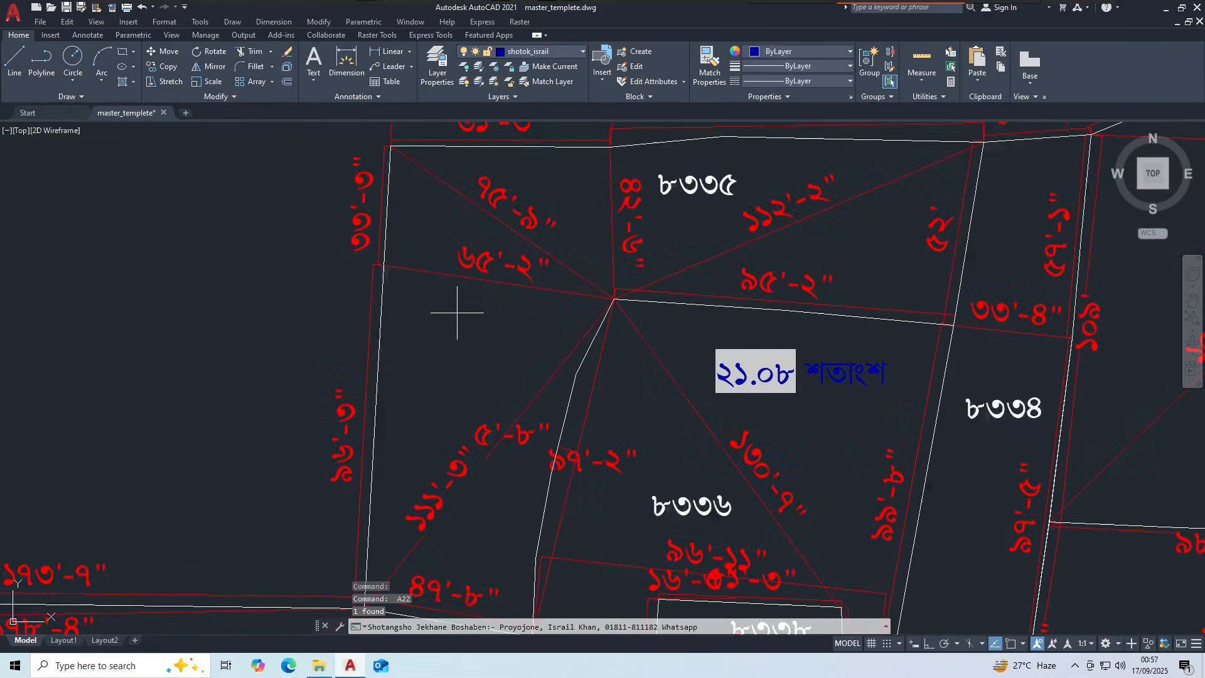
pyautogui.click(431, 316)
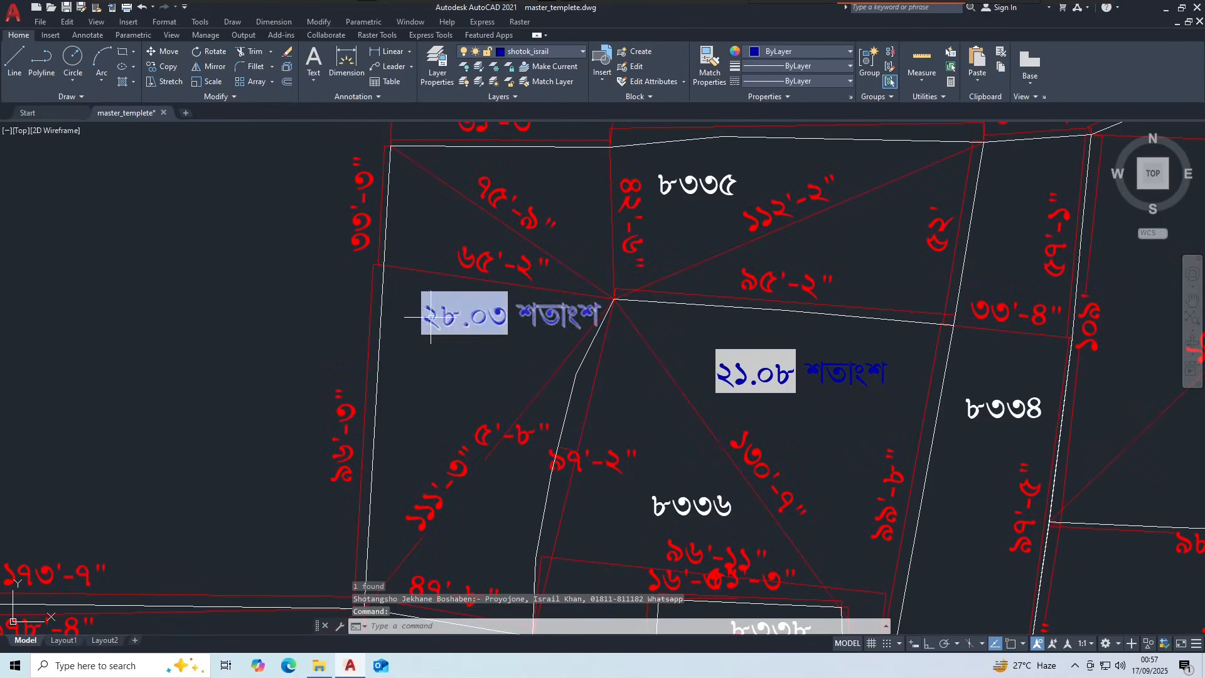
pyautogui.scroll(-5, 431, 317)
pyautogui.press('Return')
pyautogui.scroll(5, 695, 463)
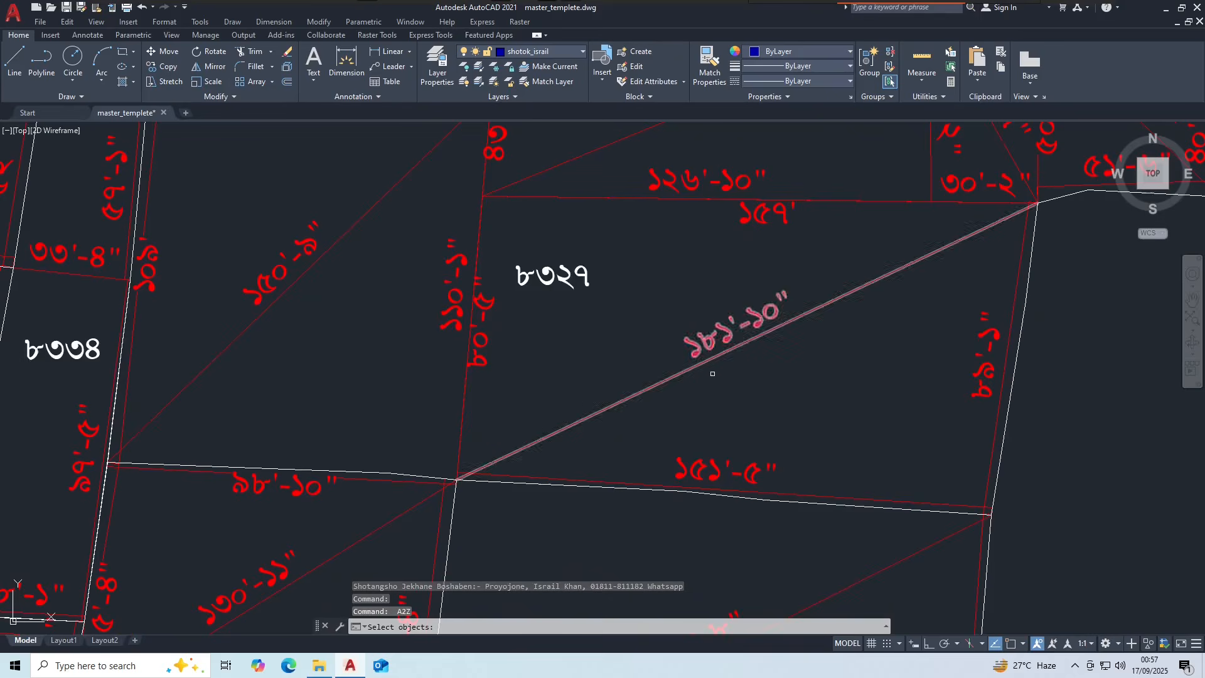
pyautogui.press('Escape')
# - Run A2Z on the closed boundary of plot ৮৩৩২ and place its area text above the plot number
pyautogui.click(653, 490)
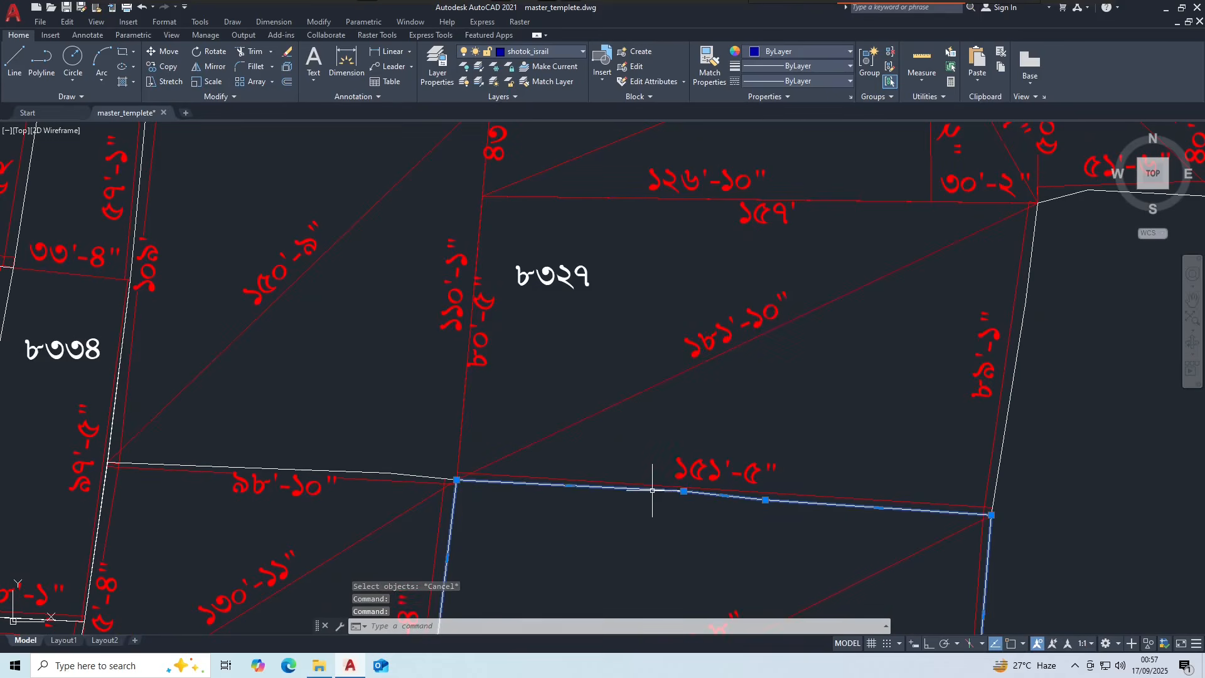
pyautogui.scroll(-5, 653, 490)
pyautogui.scroll(6, 512, 351)
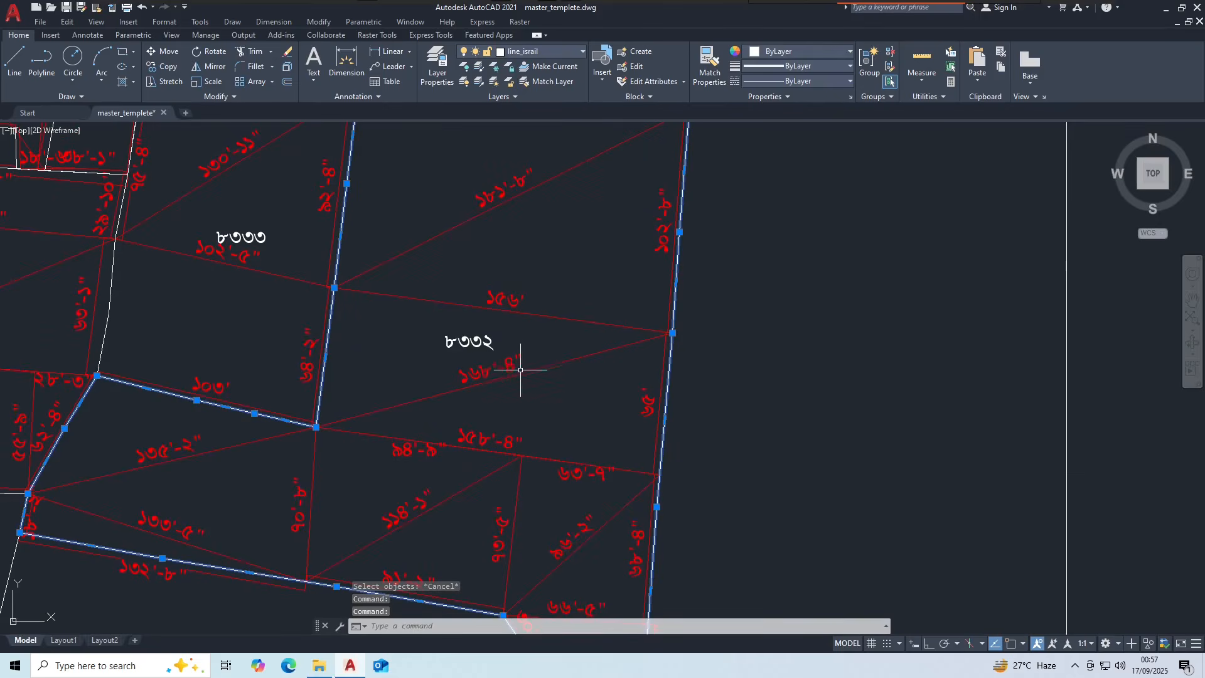
pyautogui.scroll(-5, 521, 370)
pyautogui.press('Return')
pyautogui.scroll(5, 479, 287)
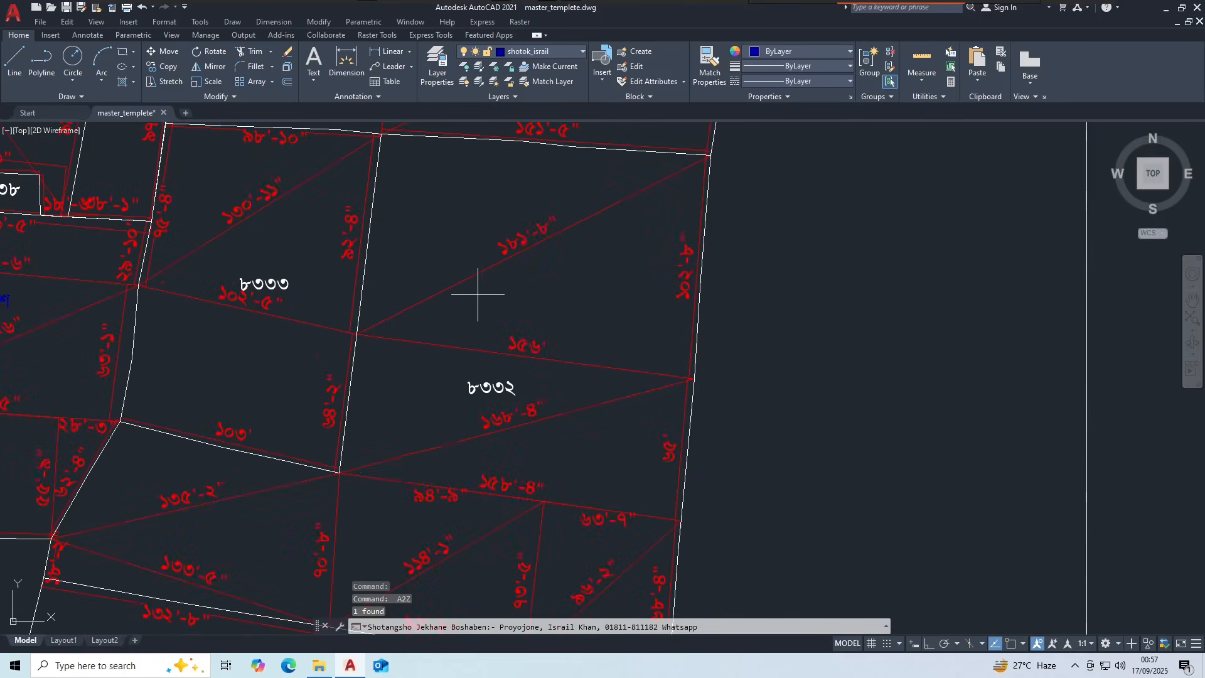
pyautogui.click(478, 294)
pyautogui.scroll(-5, 524, 351)
# - Run A2Z on the closed boundary of plot ৮৩২৭ and place its area text directly below the plot number
pyautogui.scroll(5, 363, 403)
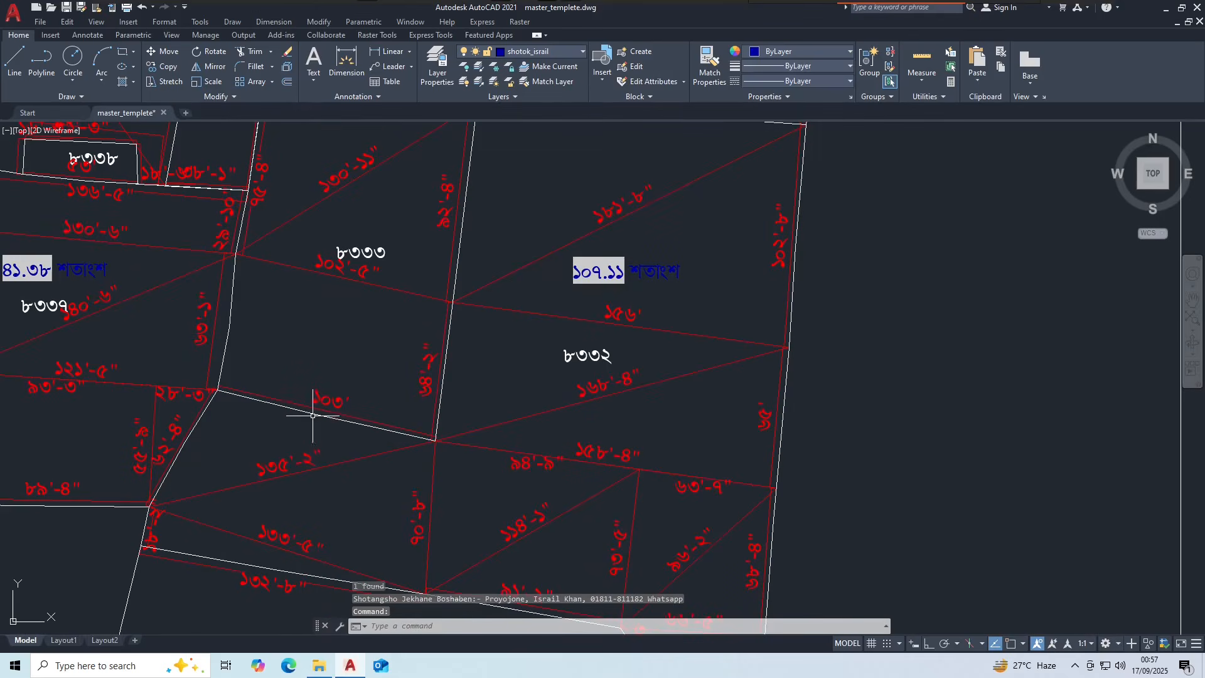
pyautogui.scroll(-5, 294, 407)
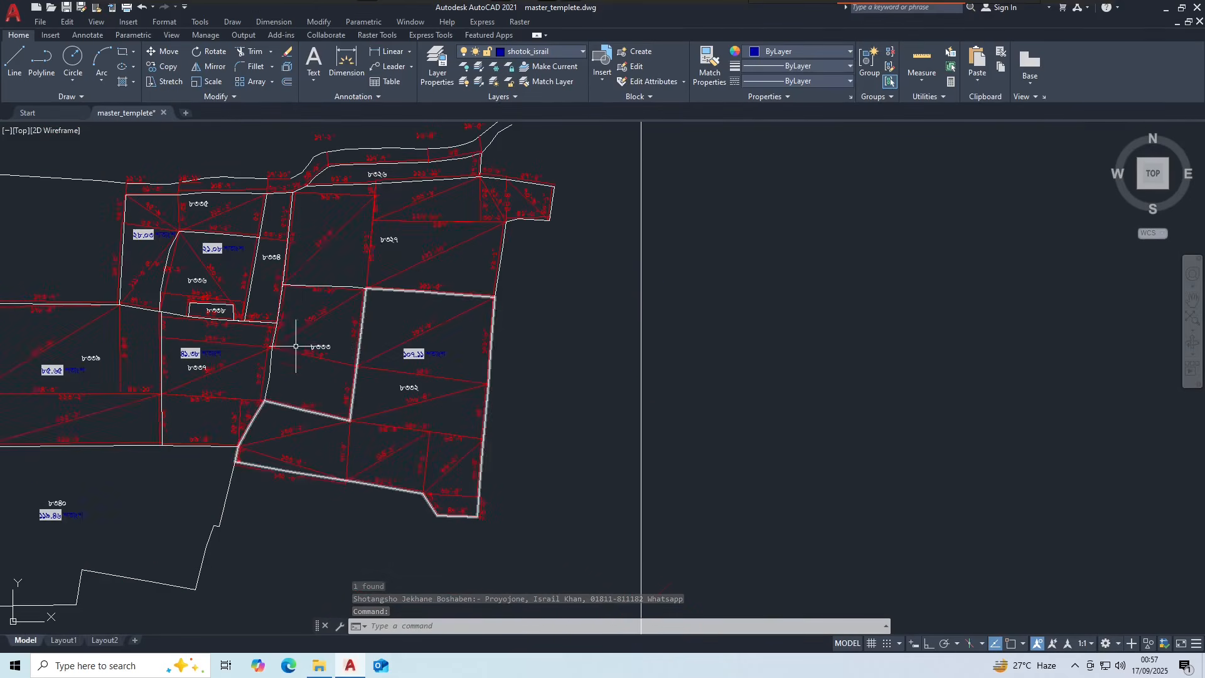
pyautogui.scroll(5, 306, 280)
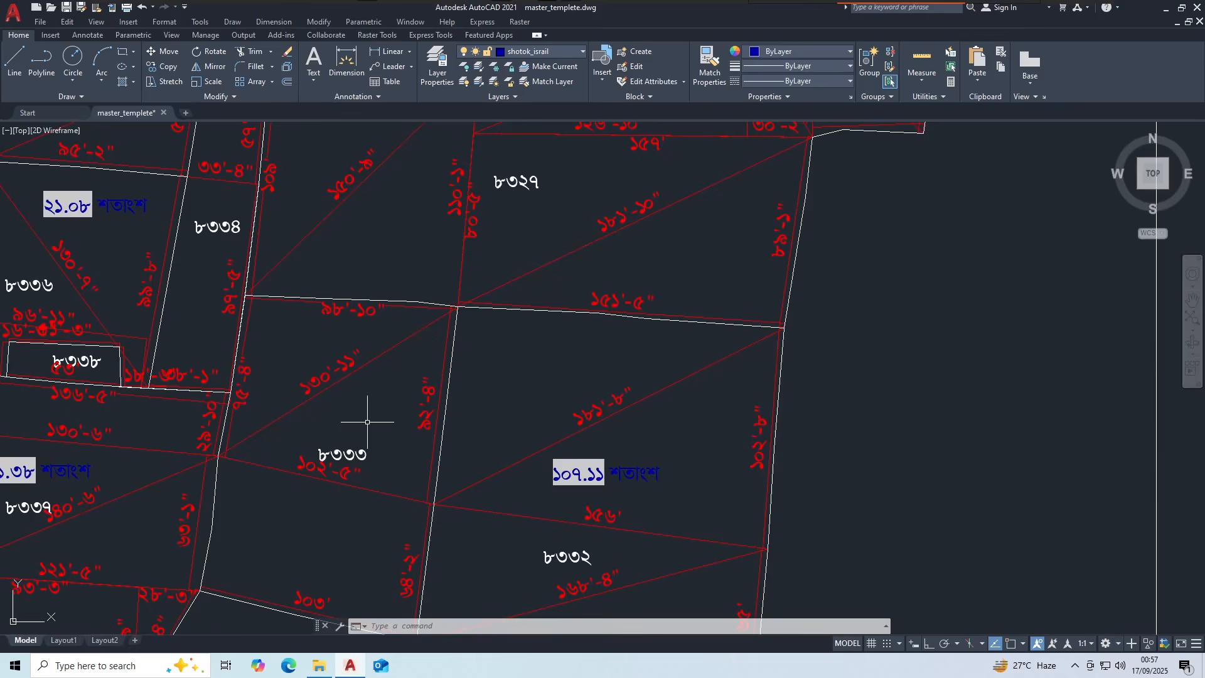
pyautogui.scroll(-2, 367, 422)
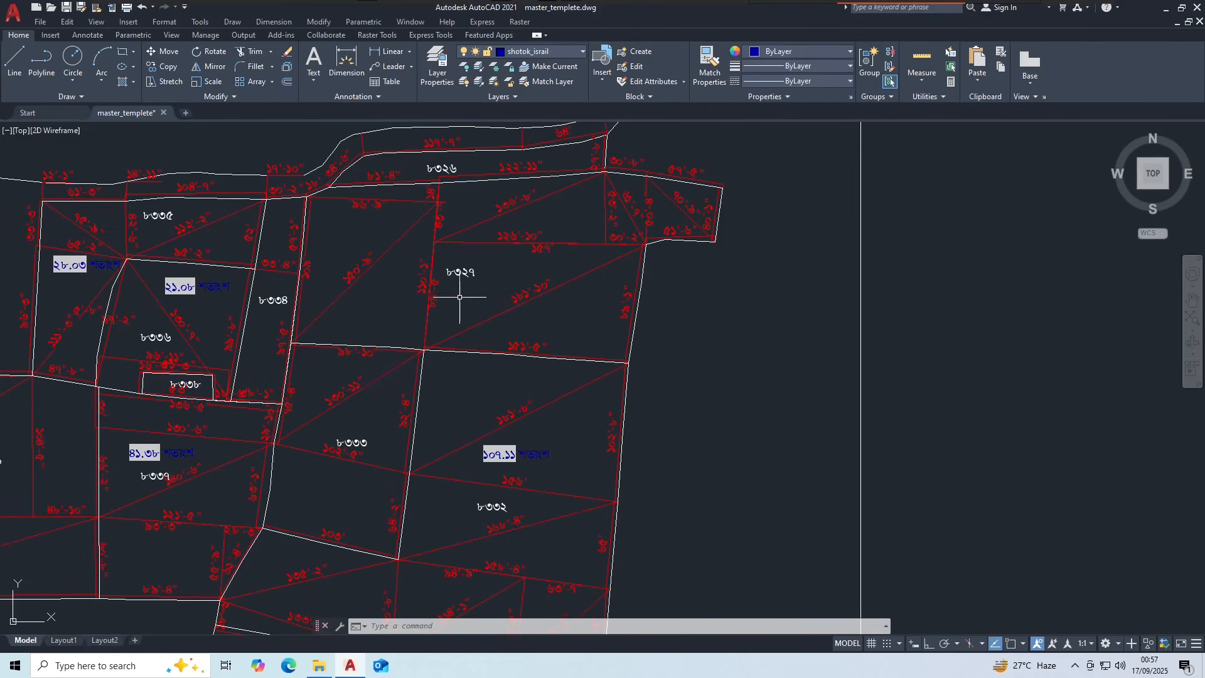
pyautogui.moveTo(462, 292); pyautogui.dragTo(463, 345, button='middle')
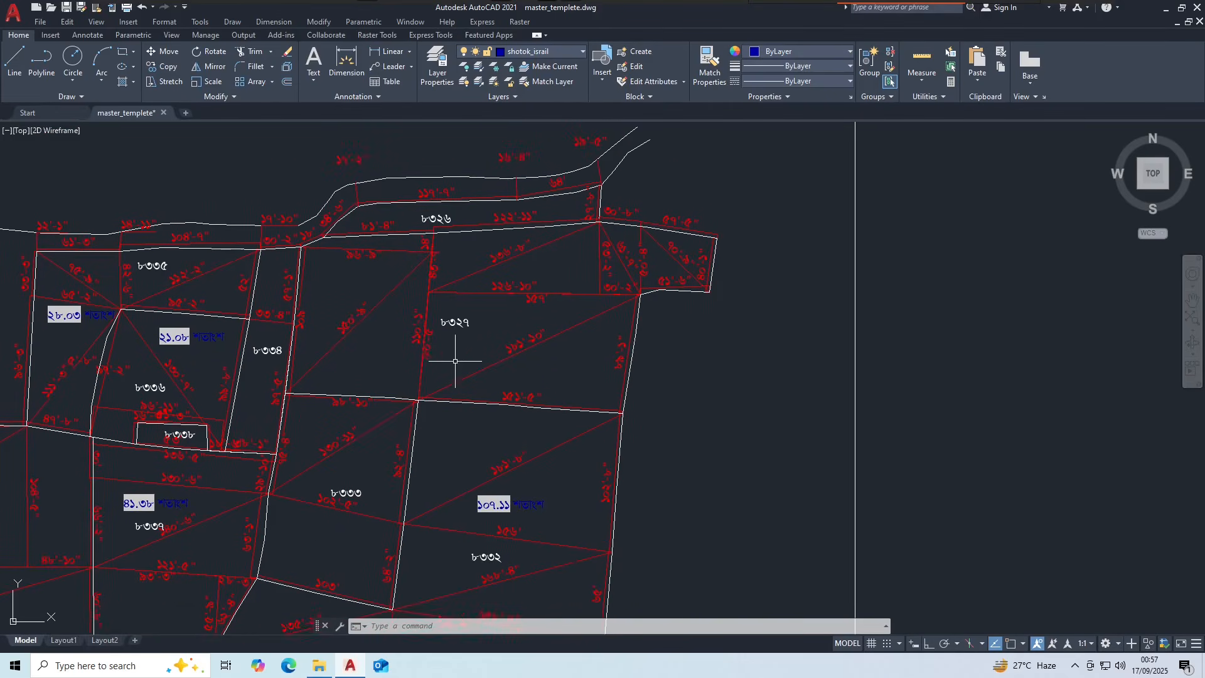
pyautogui.click(392, 396)
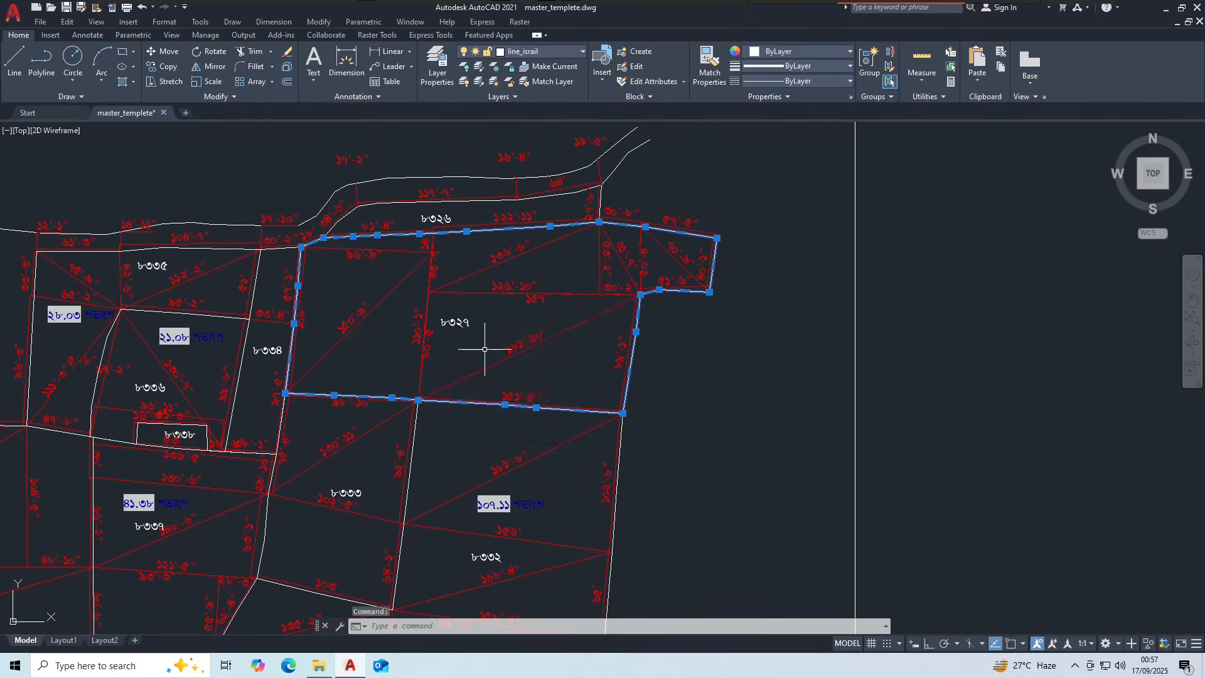
pyautogui.write('a2z')
pyautogui.press('Return')
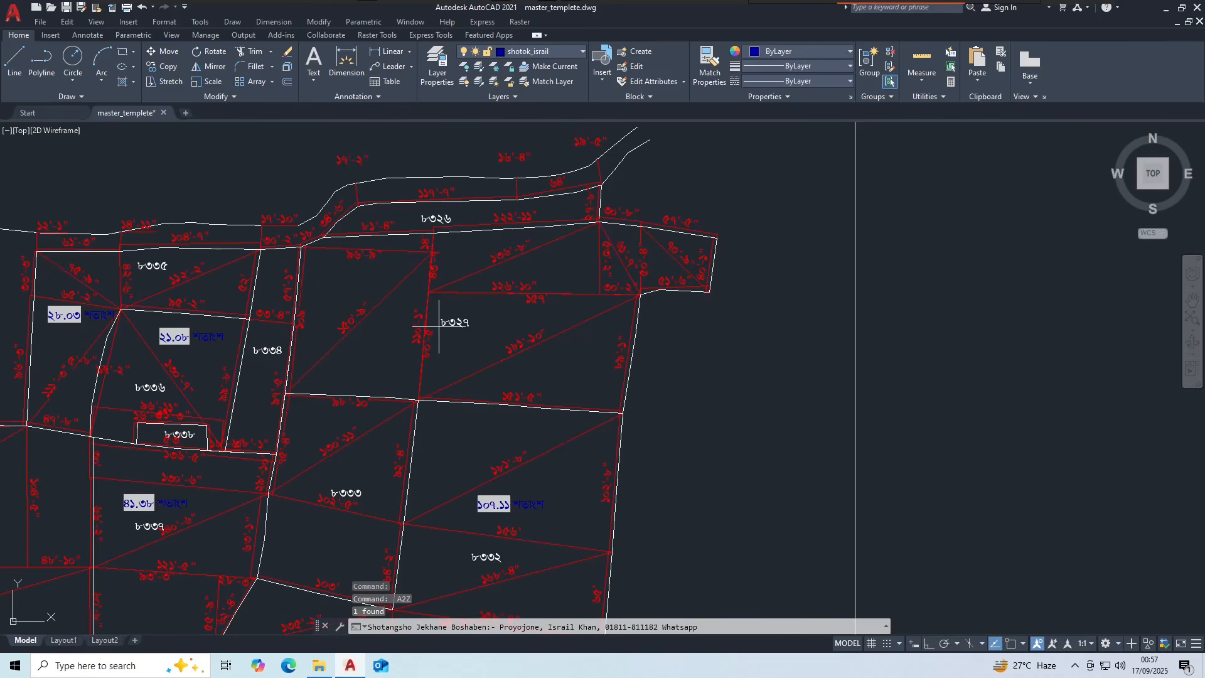
pyautogui.scroll(8, 439, 327)
pyautogui.click(539, 386)
pyautogui.scroll(-4, 540, 386)
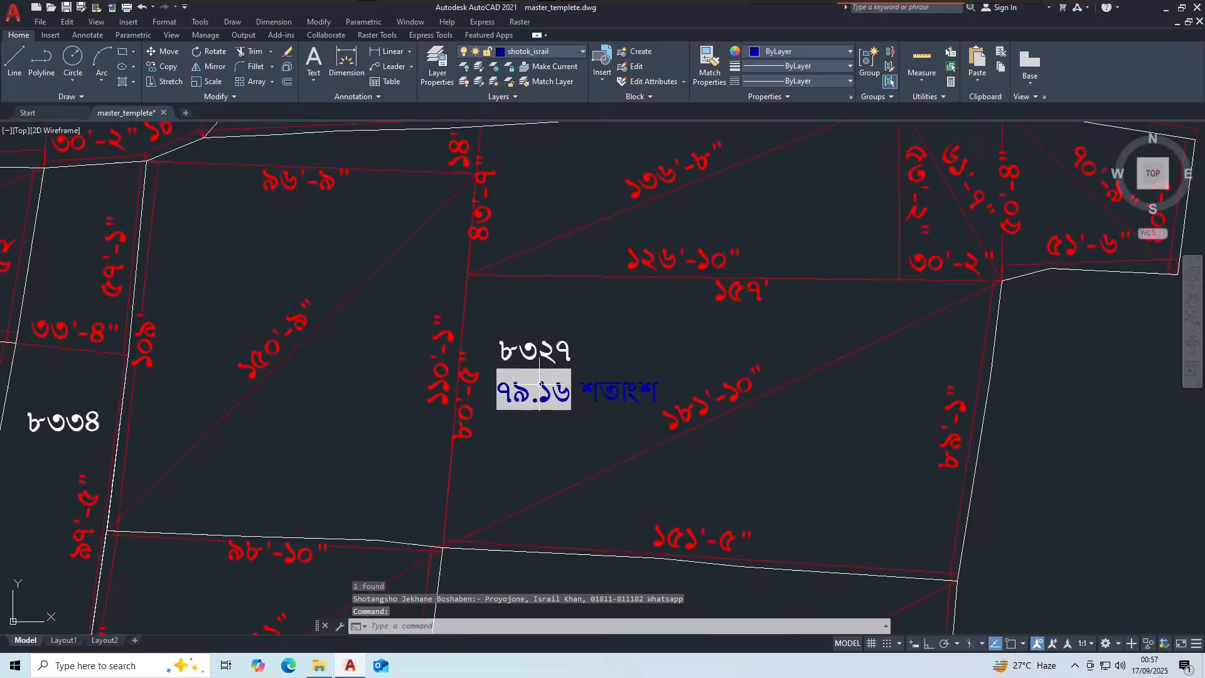
# - Turn off the layer line_isriail_1 to hide the red dimensions and diagonals in the plots
pyautogui.scroll(-4, 539, 386)
pyautogui.scroll(4, 493, 244)
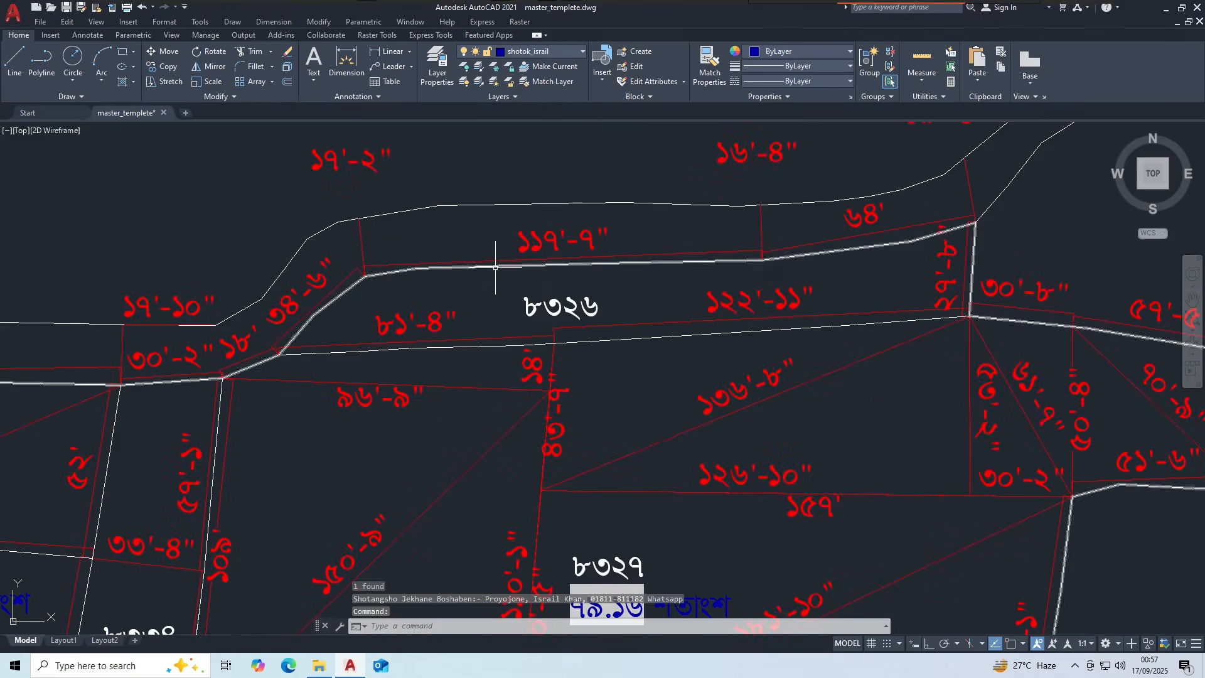
pyautogui.scroll(-5, 498, 274)
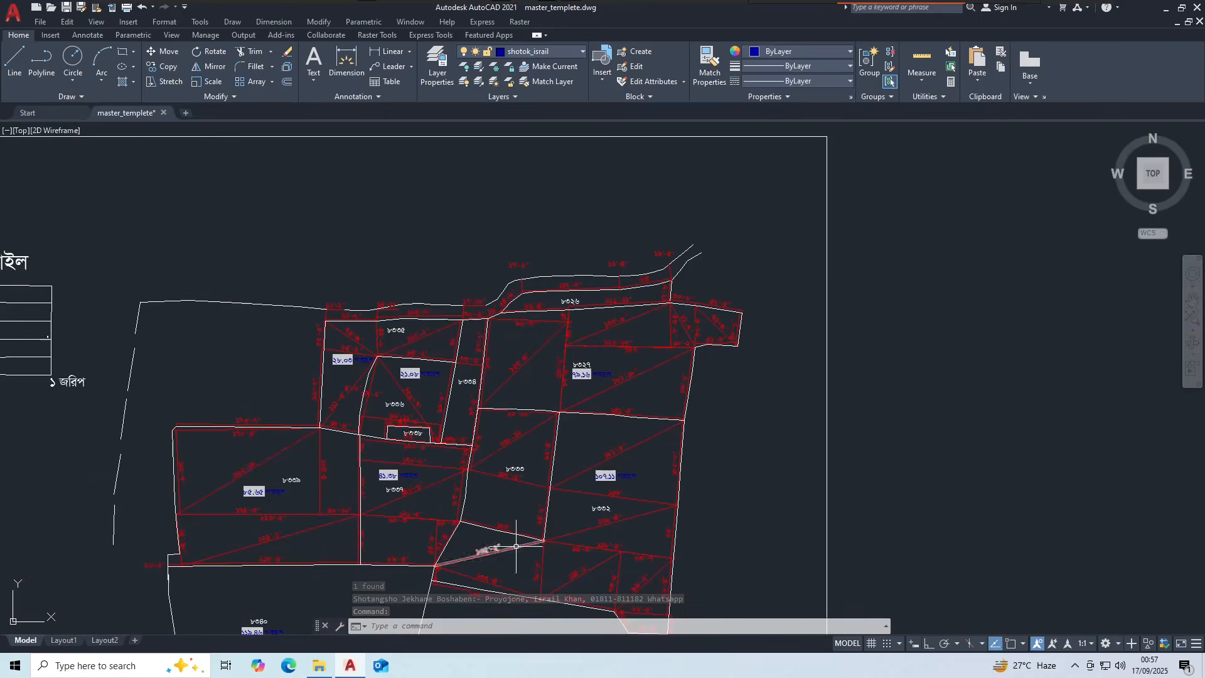
pyautogui.scroll(3, 511, 423)
pyautogui.scroll(-3, 516, 413)
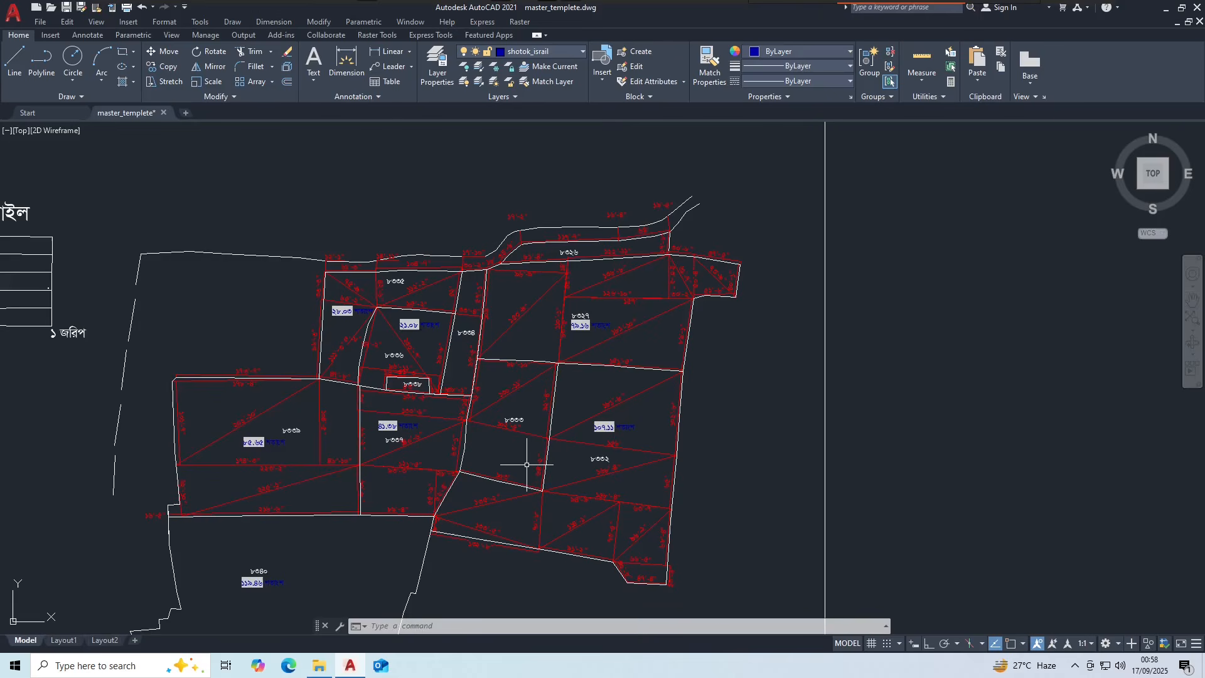
pyautogui.click(524, 52)
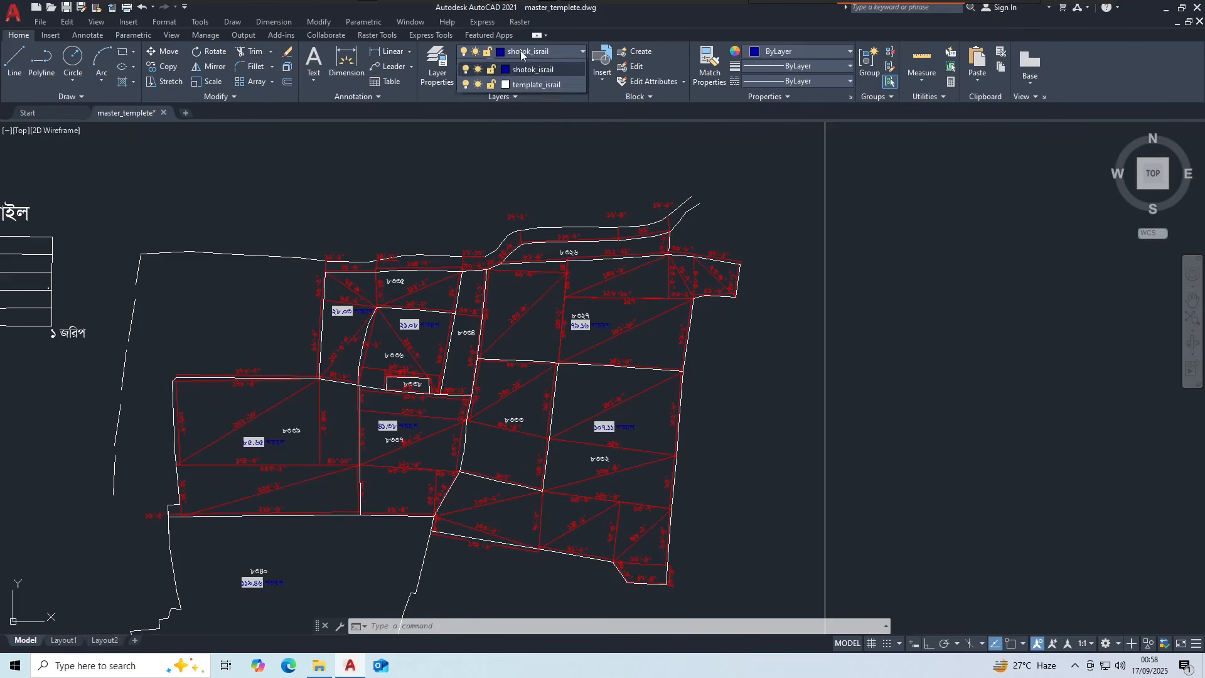
pyautogui.click(465, 143)
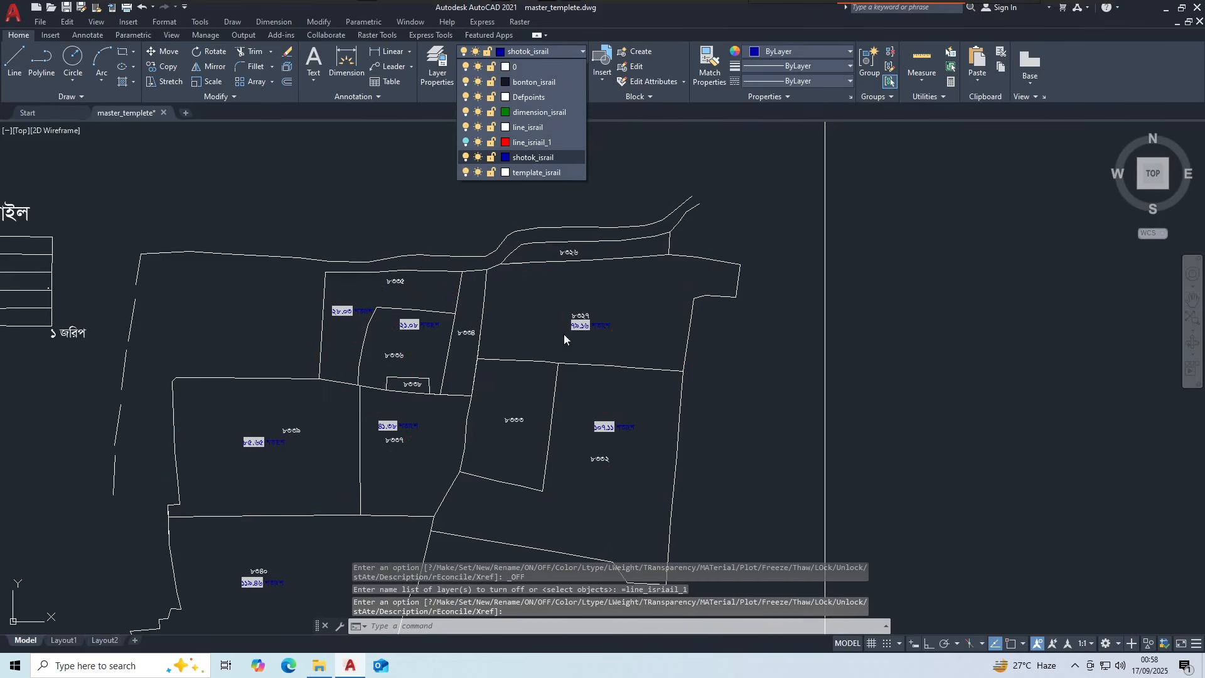
pyautogui.scroll(2, 542, 468)
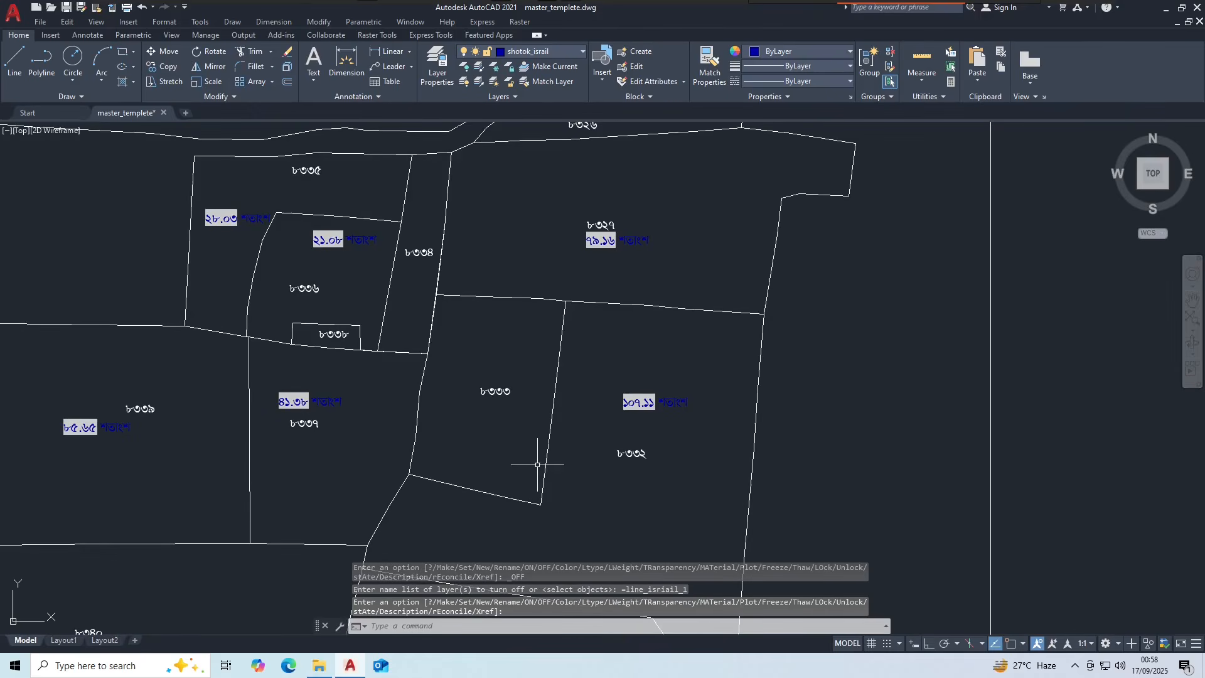
pyautogui.scroll(-3, 471, 409)
pyautogui.scroll(3, 479, 408)
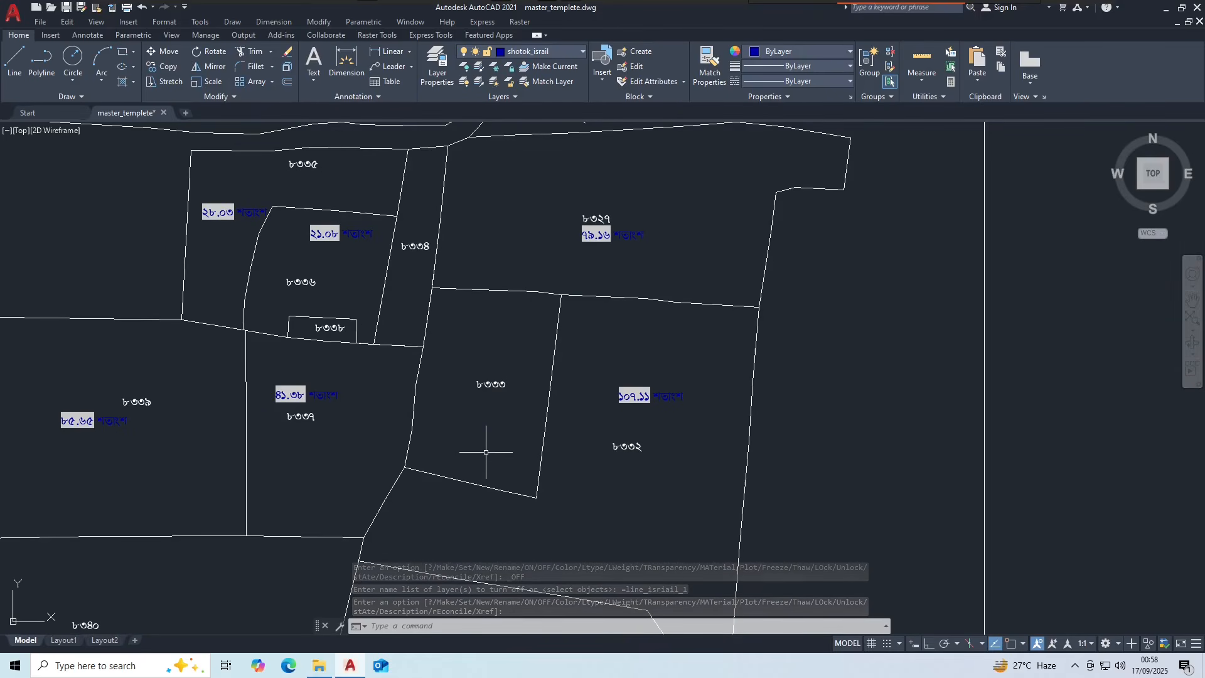
# - Create closed boundary polylines from internal points in plot ৮৩৩৩ and plot ৮৩২৬ with island detection on
pyautogui.write('BO')
pyautogui.press('Return')
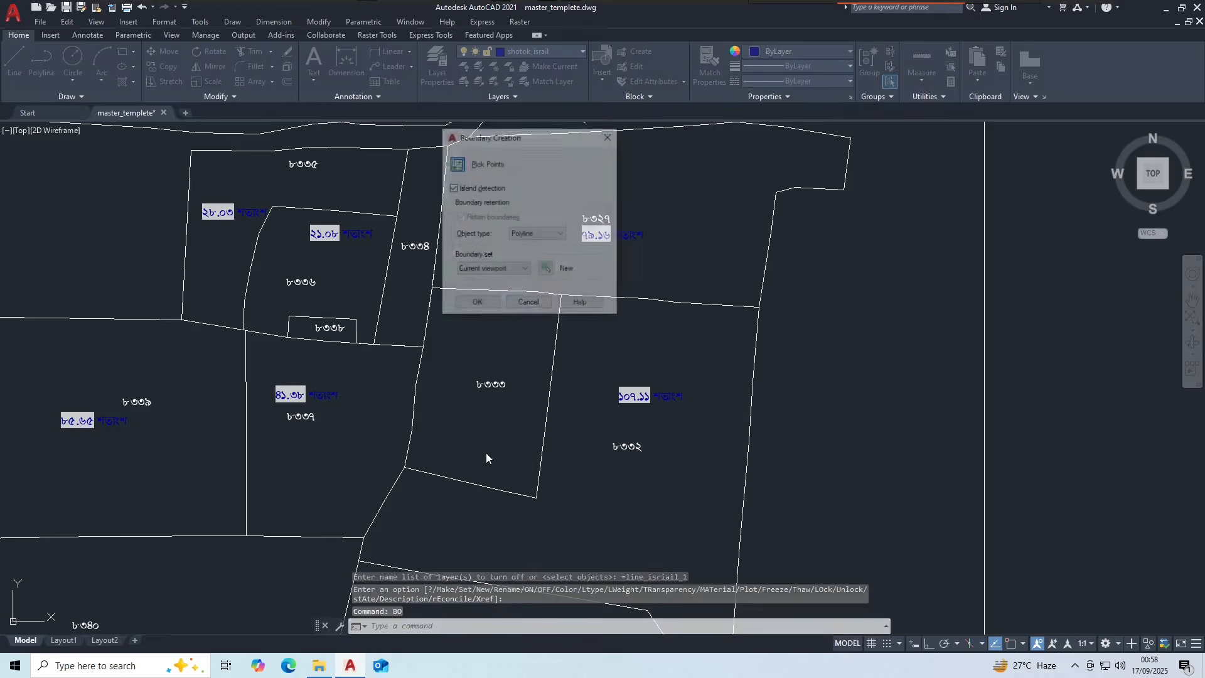
pyautogui.click(457, 163)
pyautogui.click(486, 319)
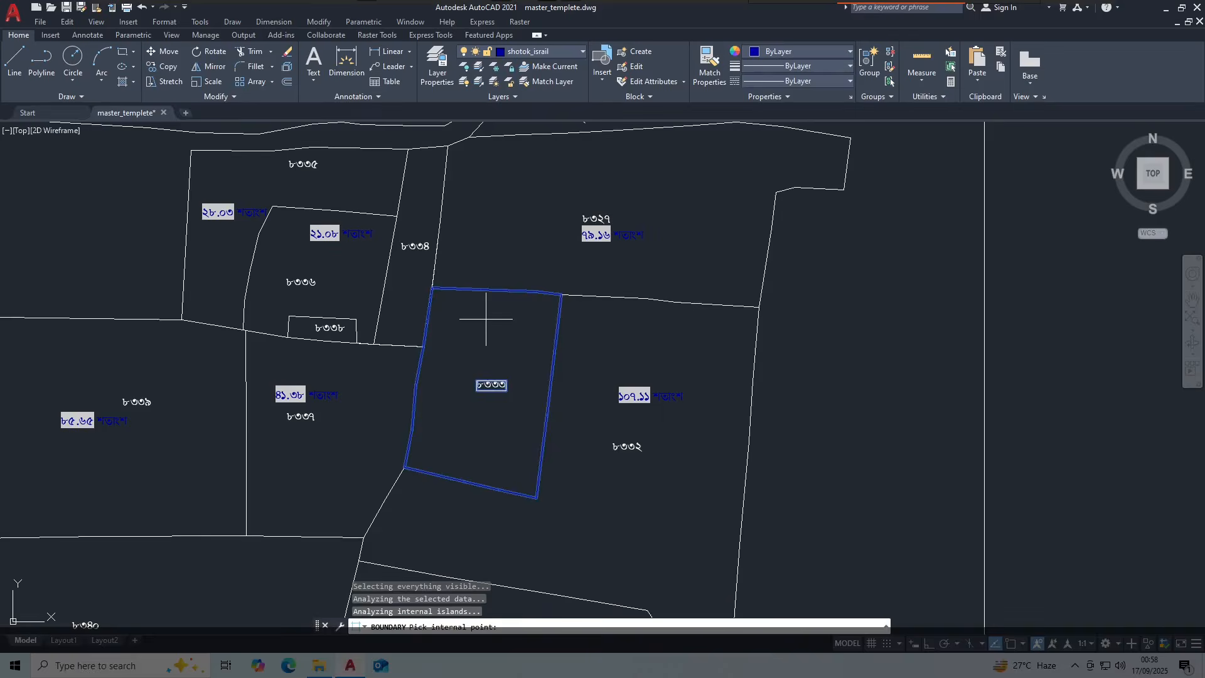
pyautogui.scroll(-3, 518, 399)
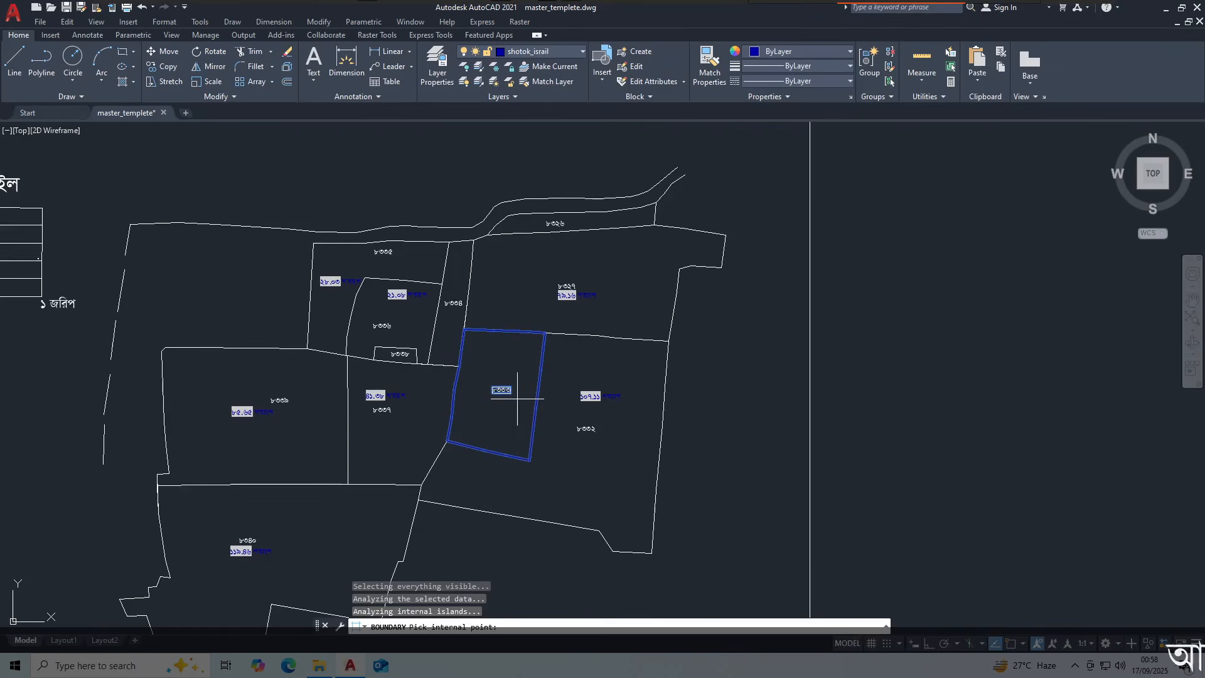
pyautogui.click(577, 223)
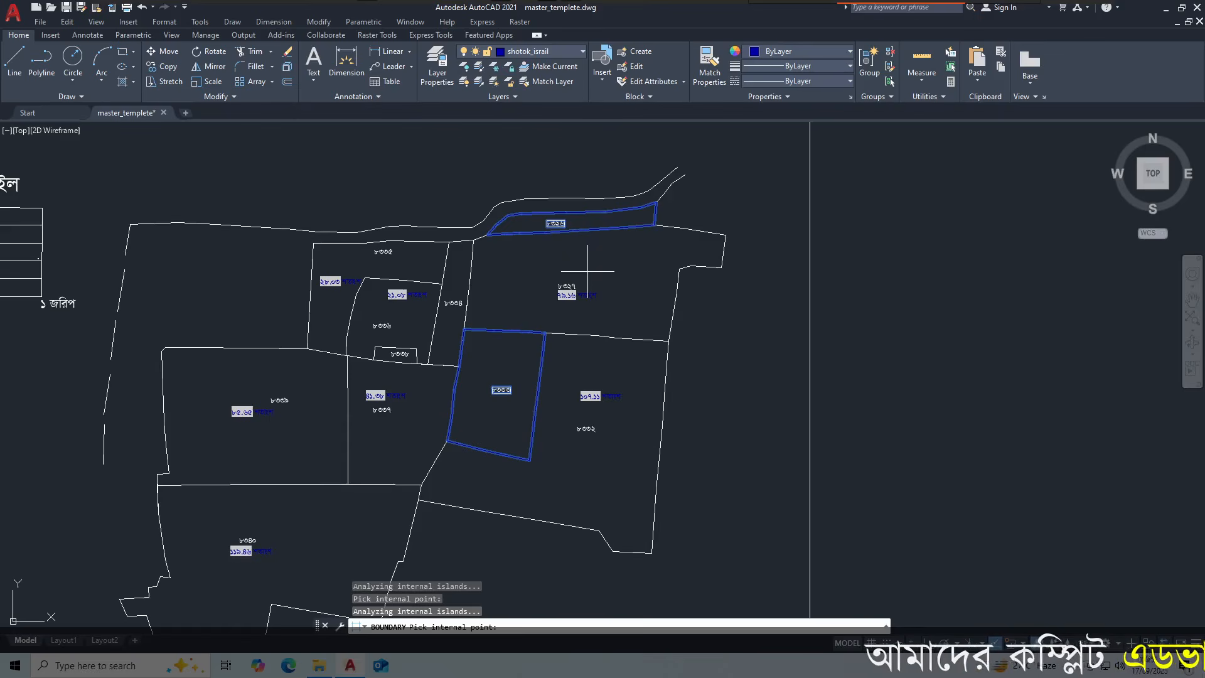
pyautogui.press('Return')
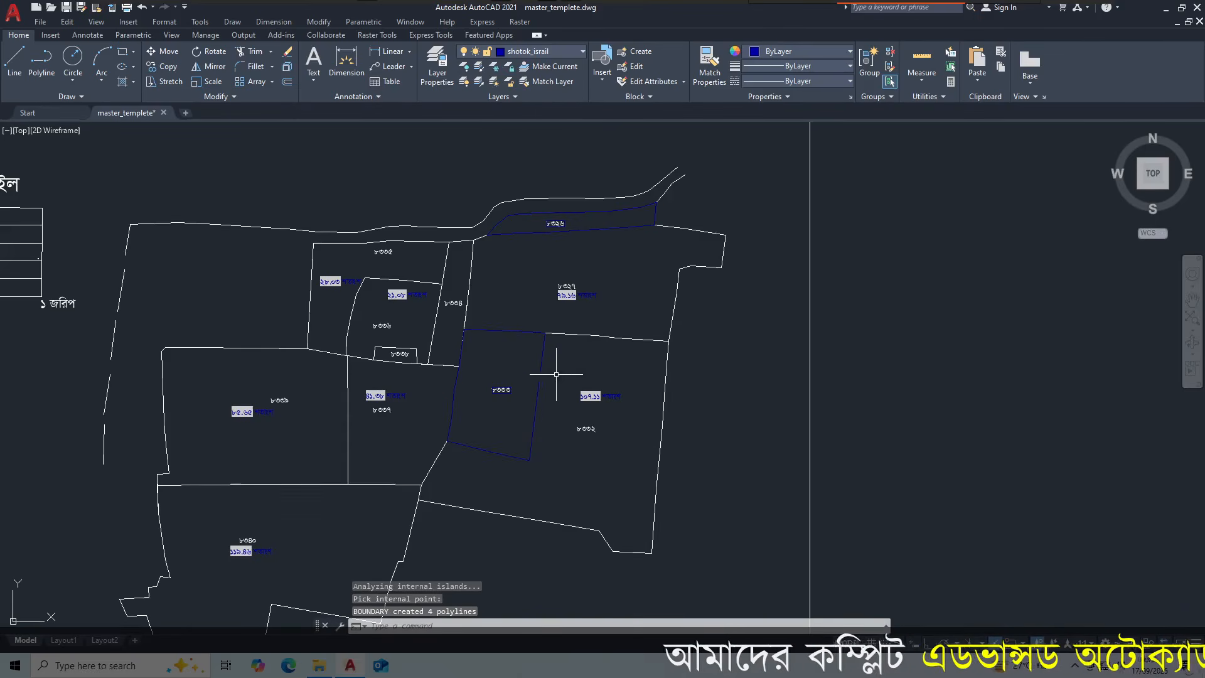
# - Select the boundary of plot ৮৩৩৩ and turn on the layer line_isriail_1 to show the red dimensions
pyautogui.click(526, 333)
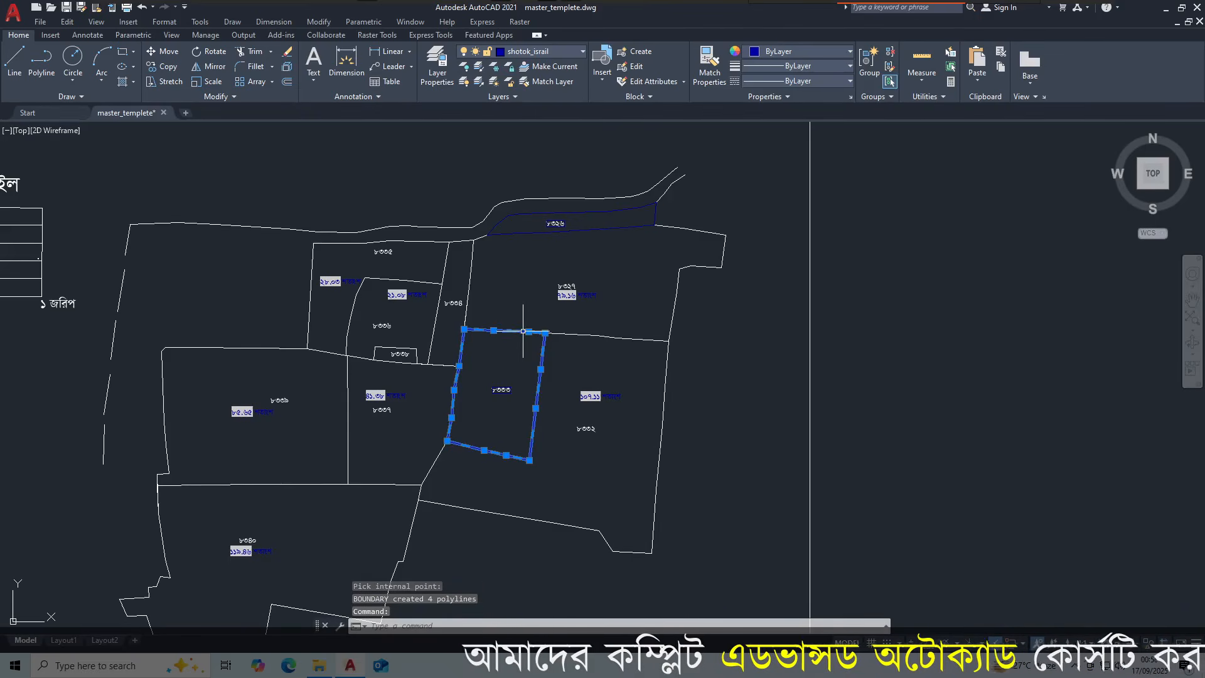
pyautogui.click(534, 52)
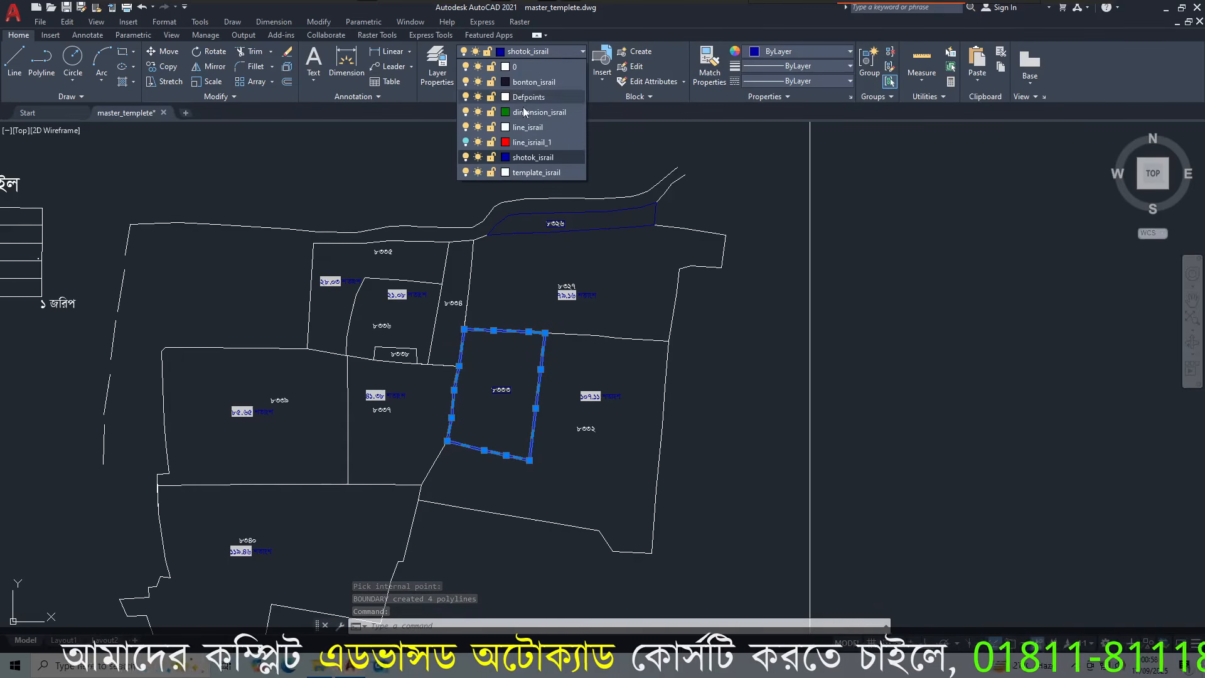
pyautogui.click(466, 142)
pyautogui.click(466, 142)
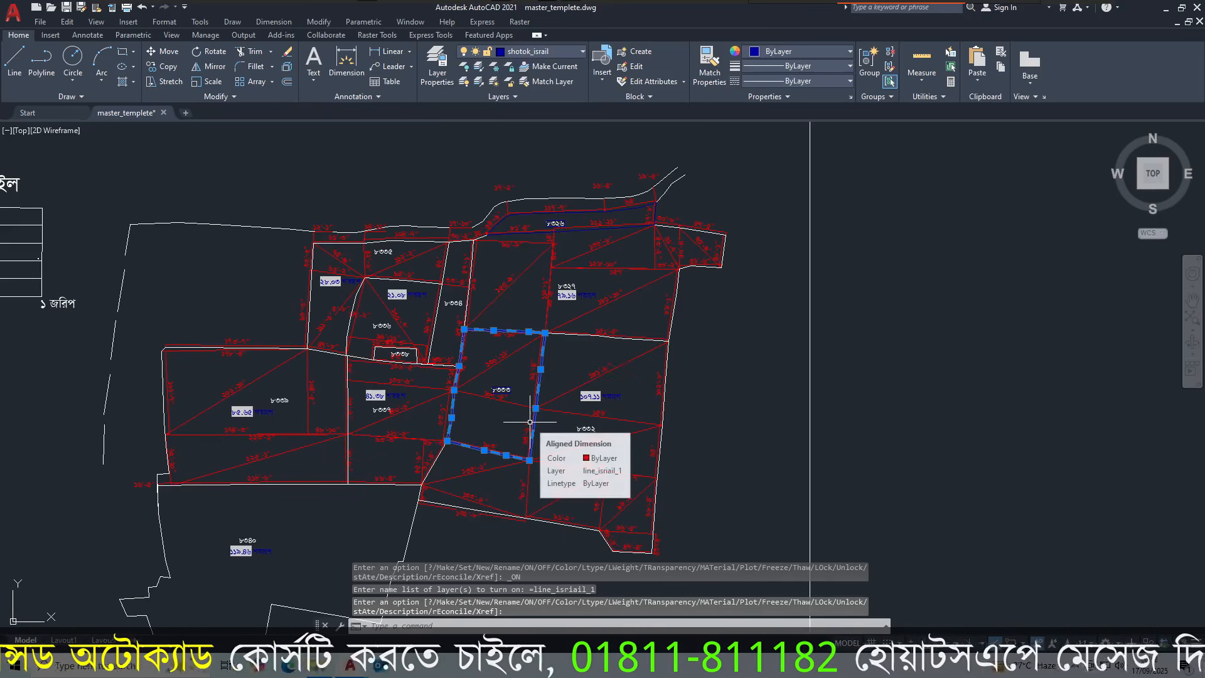
# - Run A2Z on the selected boundary of plot ৮৩৩৩ and place its area text below the plot number
pyautogui.write('a')
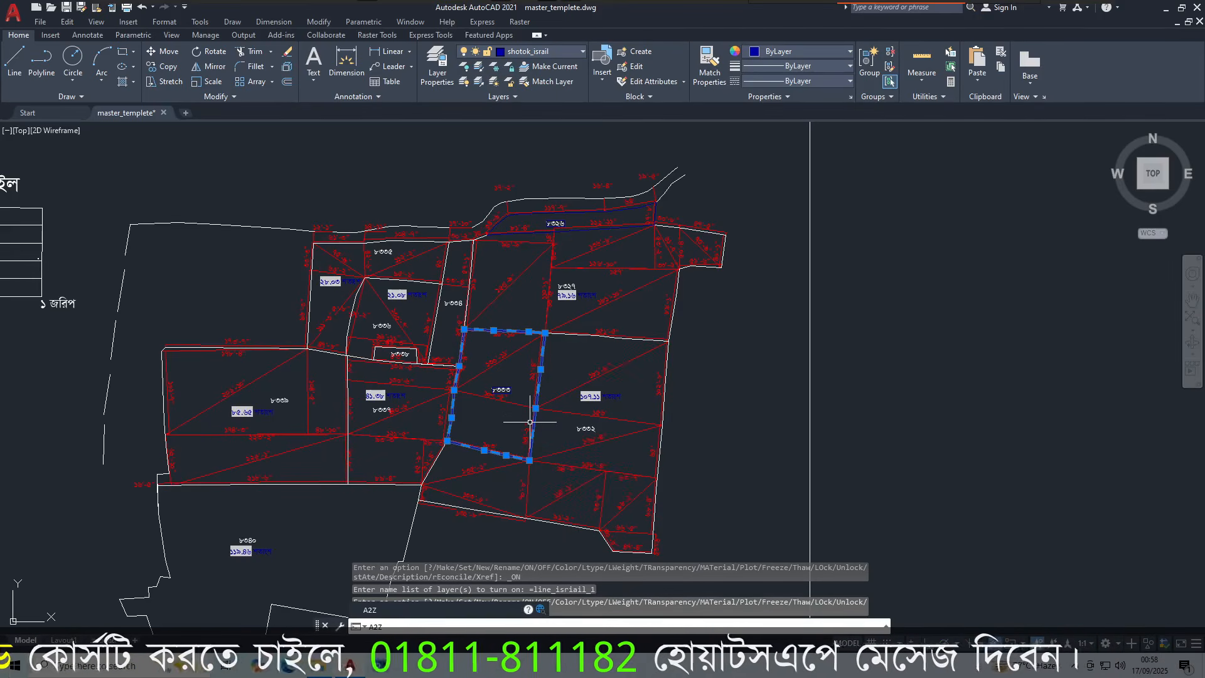
pyautogui.press('Return')
pyautogui.scroll(5, 452, 402)
pyautogui.click(467, 412)
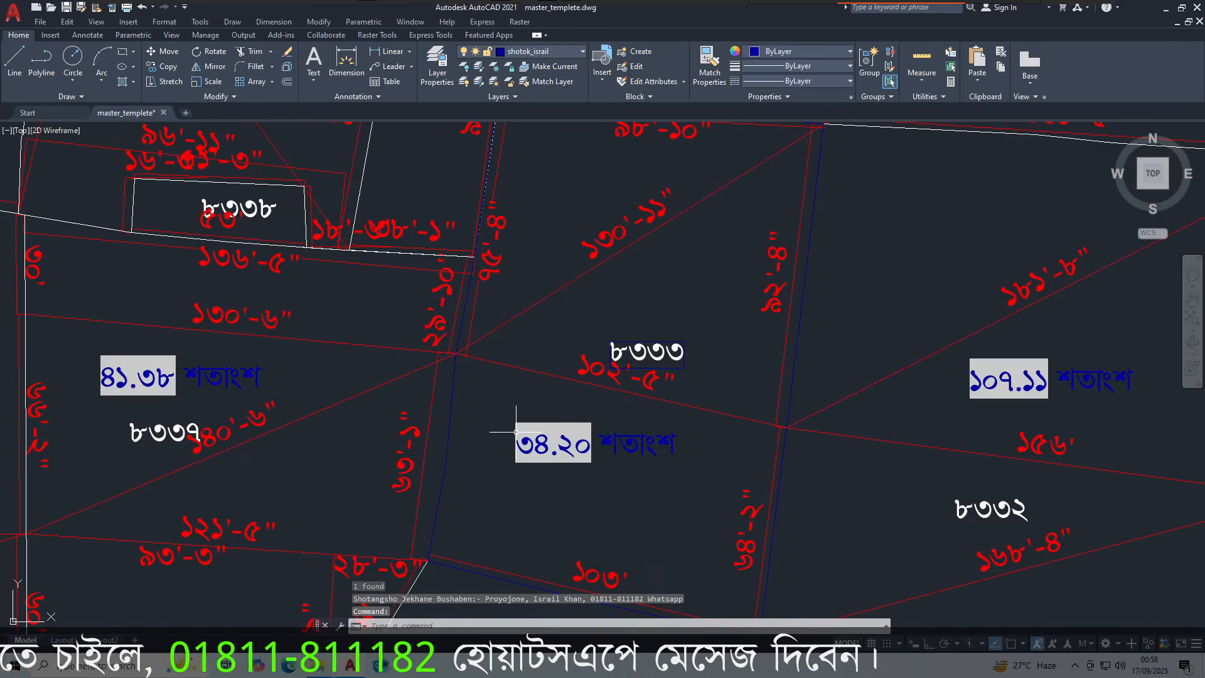
# - Run A2Z on the closed boundary of plot ৮৩২৬ and place its area text just above the plot number, starting slightly west of it
pyautogui.scroll(-5, 553, 490)
pyautogui.scroll(5, 667, 317)
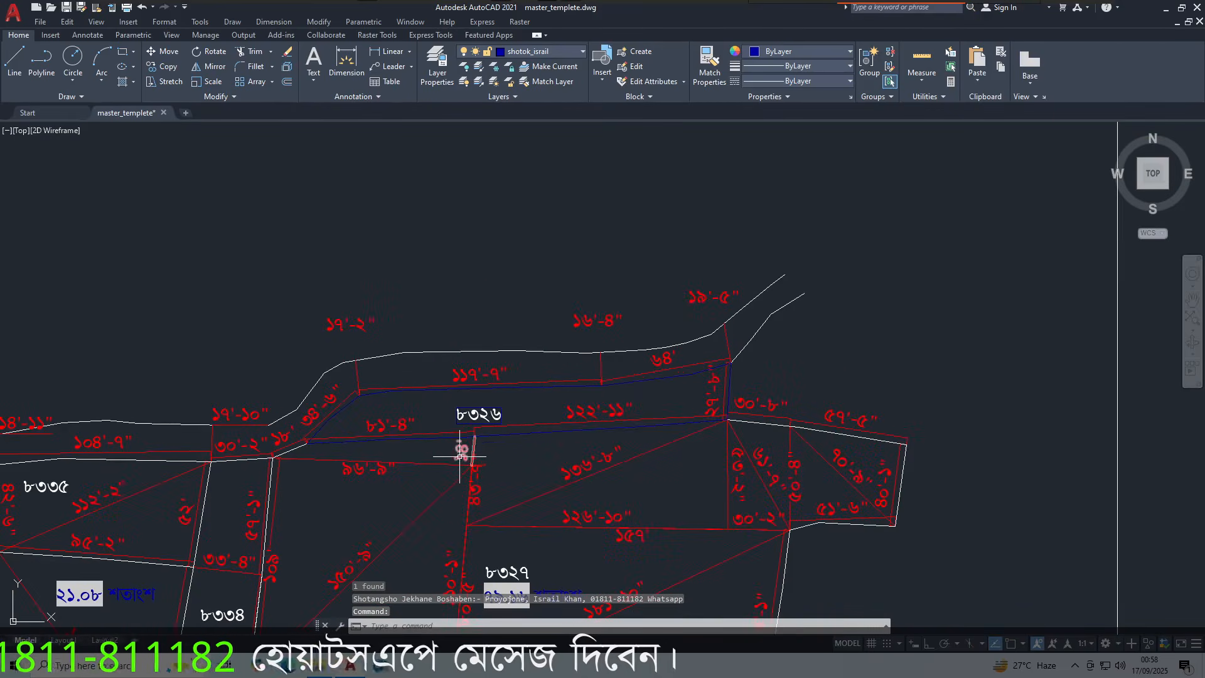
pyautogui.click(517, 429)
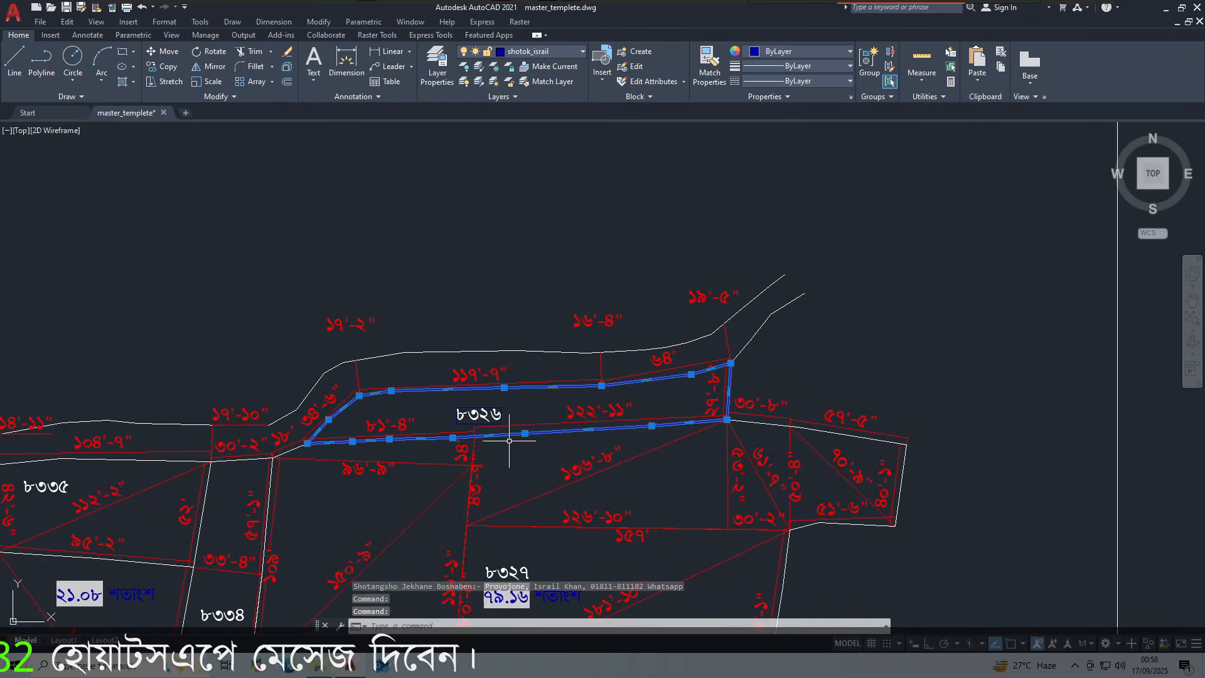
pyautogui.write('a2z')
pyautogui.press('Return')
pyautogui.scroll(4, 440, 398)
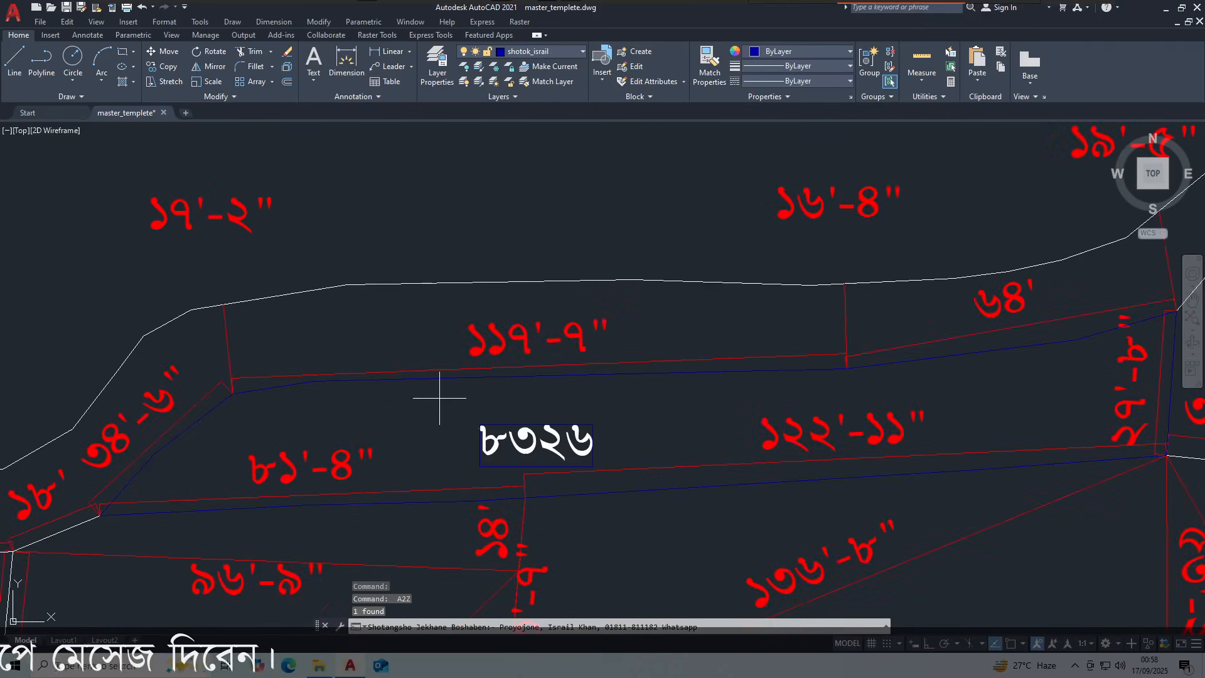
pyautogui.click(391, 390)
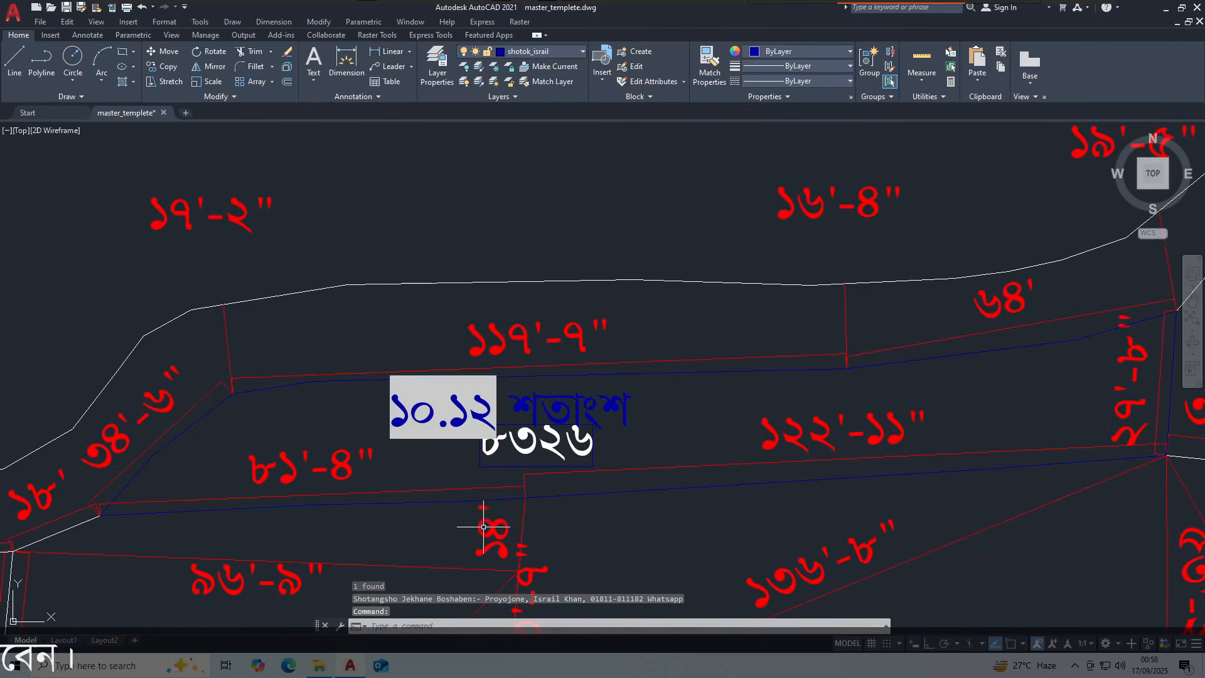
pyautogui.scroll(-6, 511, 407)
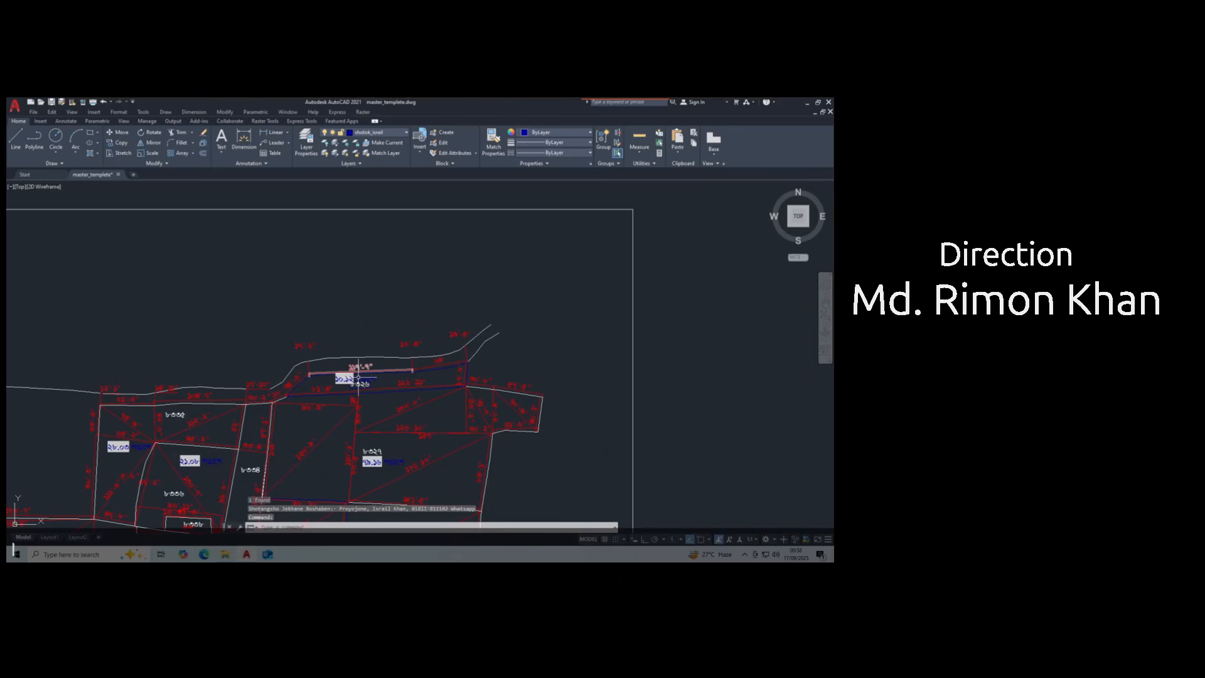